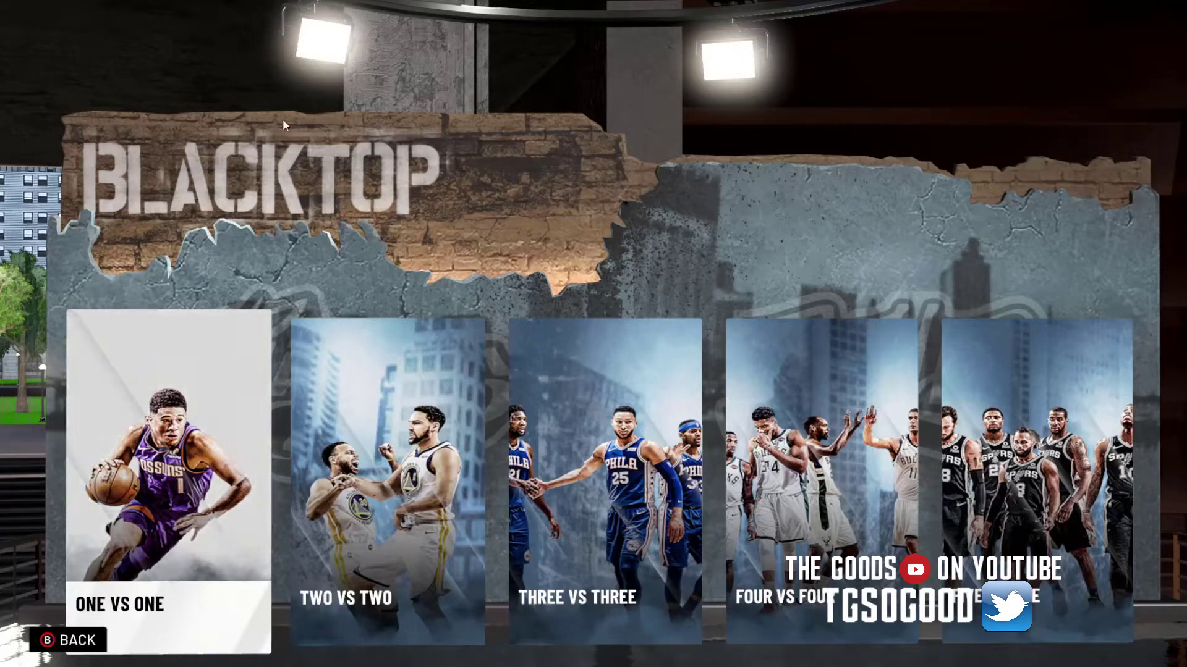
Switch from the game to the waigua and blacktop replacements folder windows, minimizing OBS
key(alt+Tab)
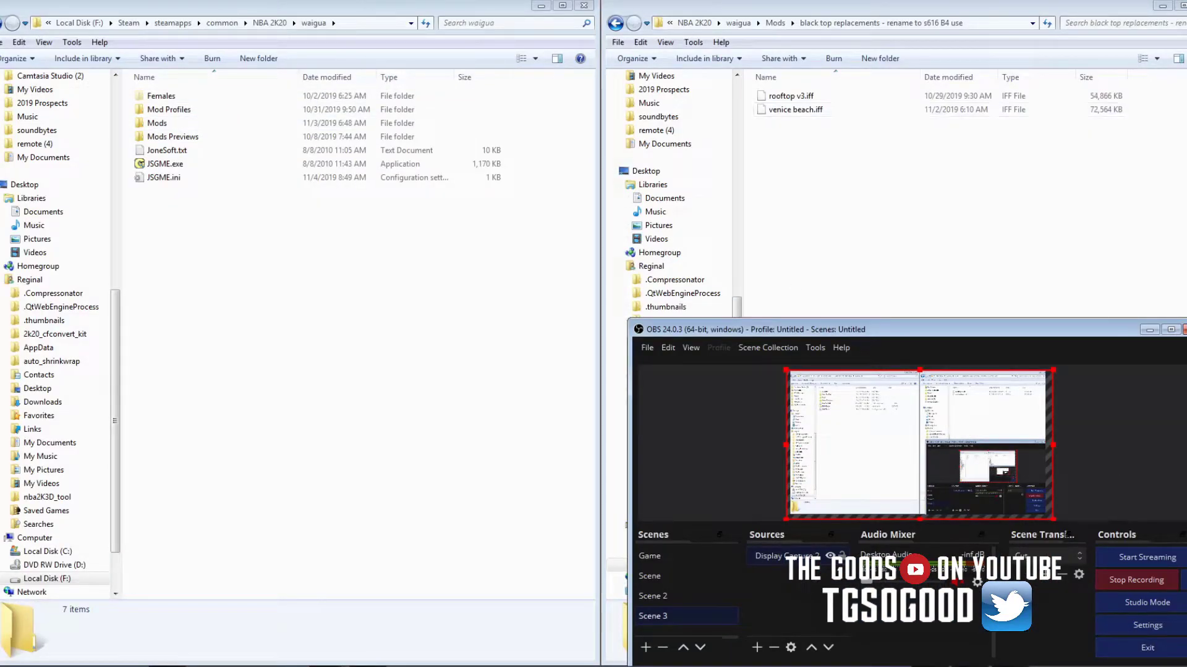
click(1150, 330)
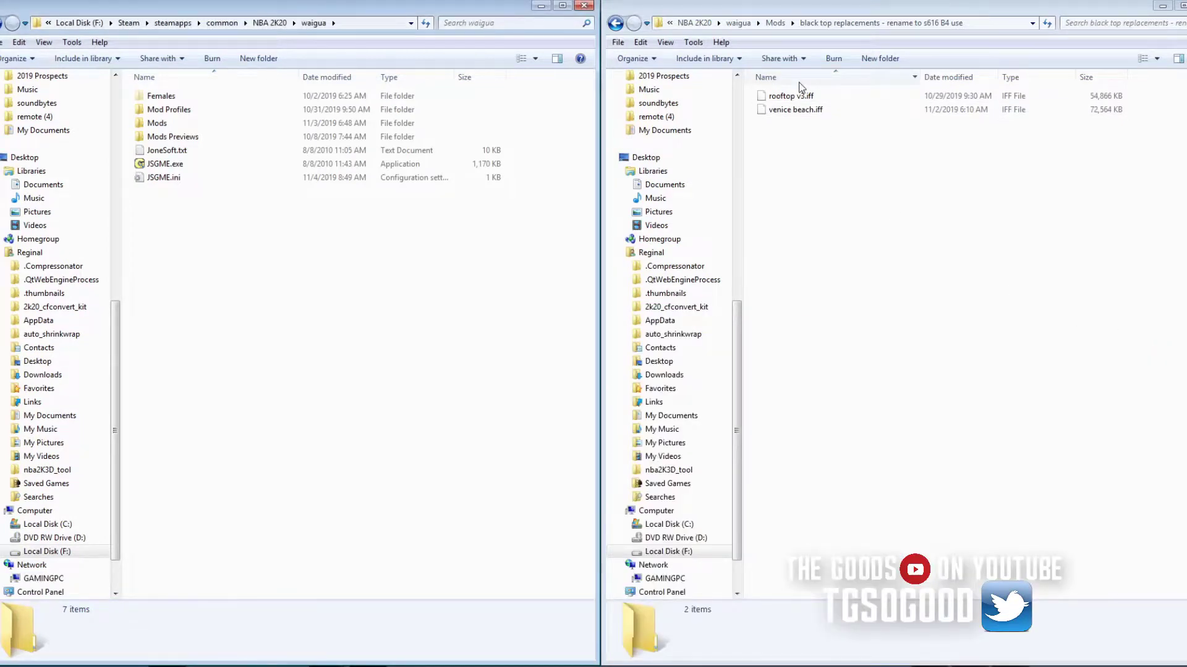
click(736, 396)
drag(736, 393, 749, 503)
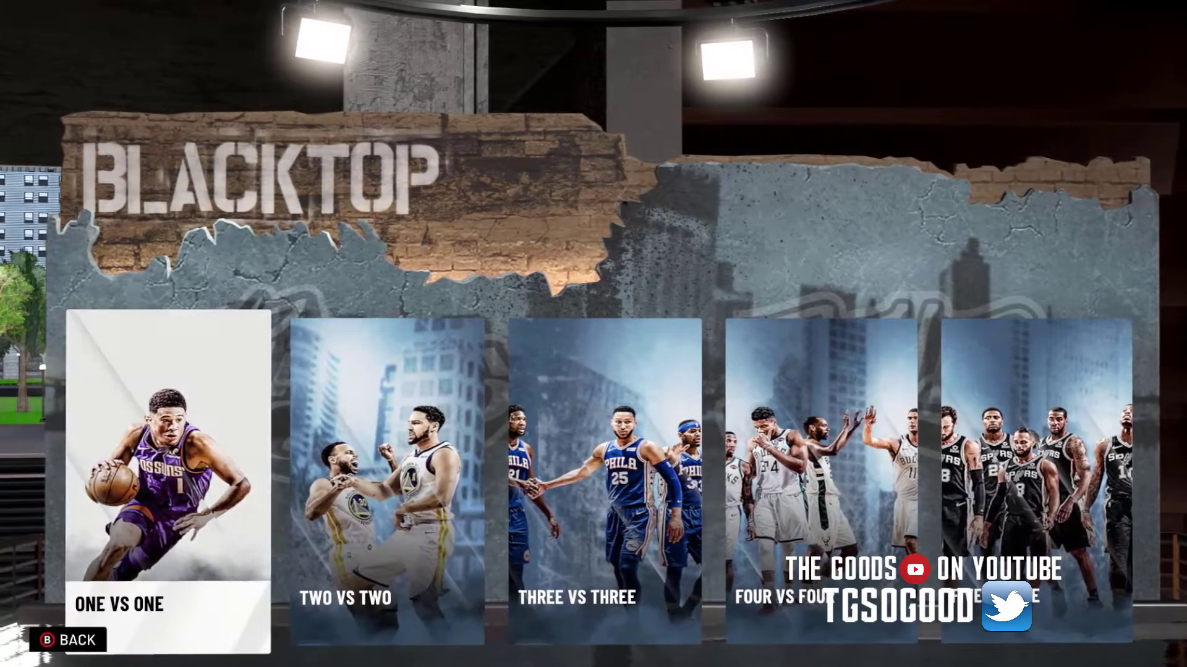
Set up a One vs One Blacktop game with Player 1 on the Ballerz and game conditions at 21
key(Return)
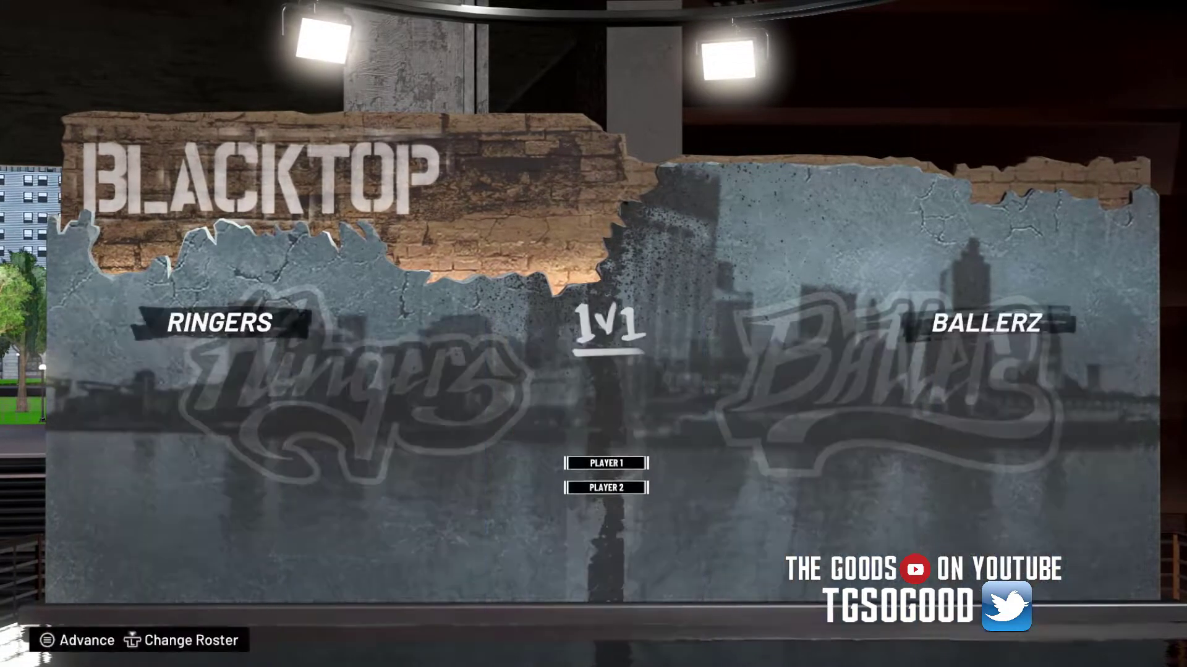
key(Right)
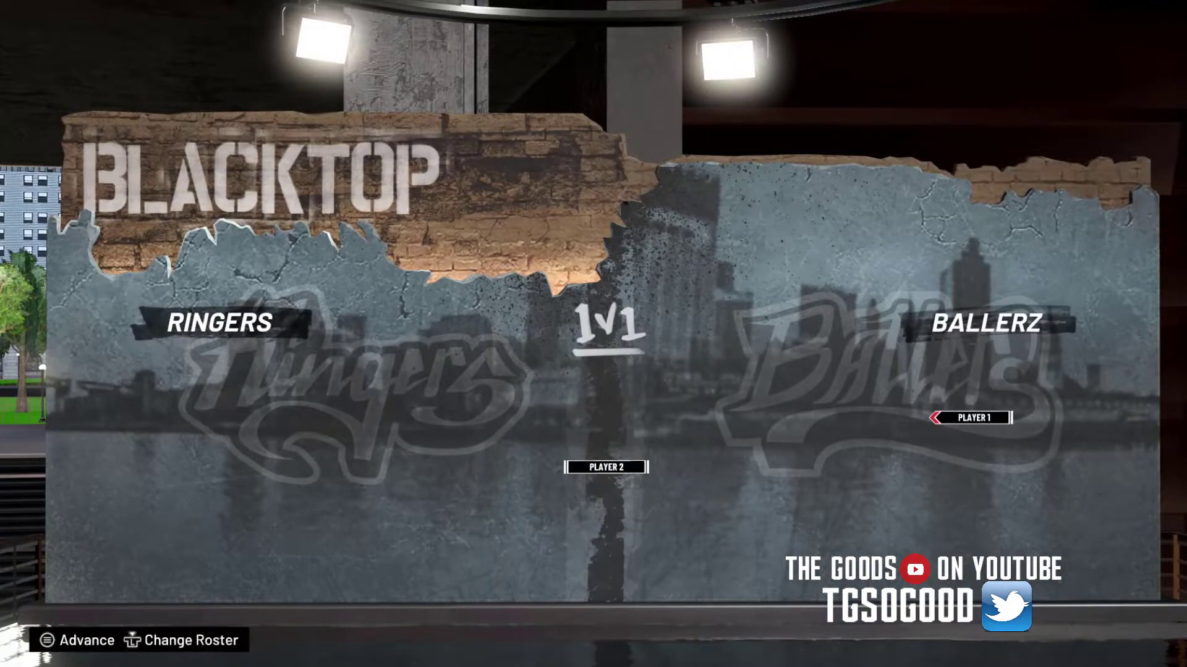
key(Return)
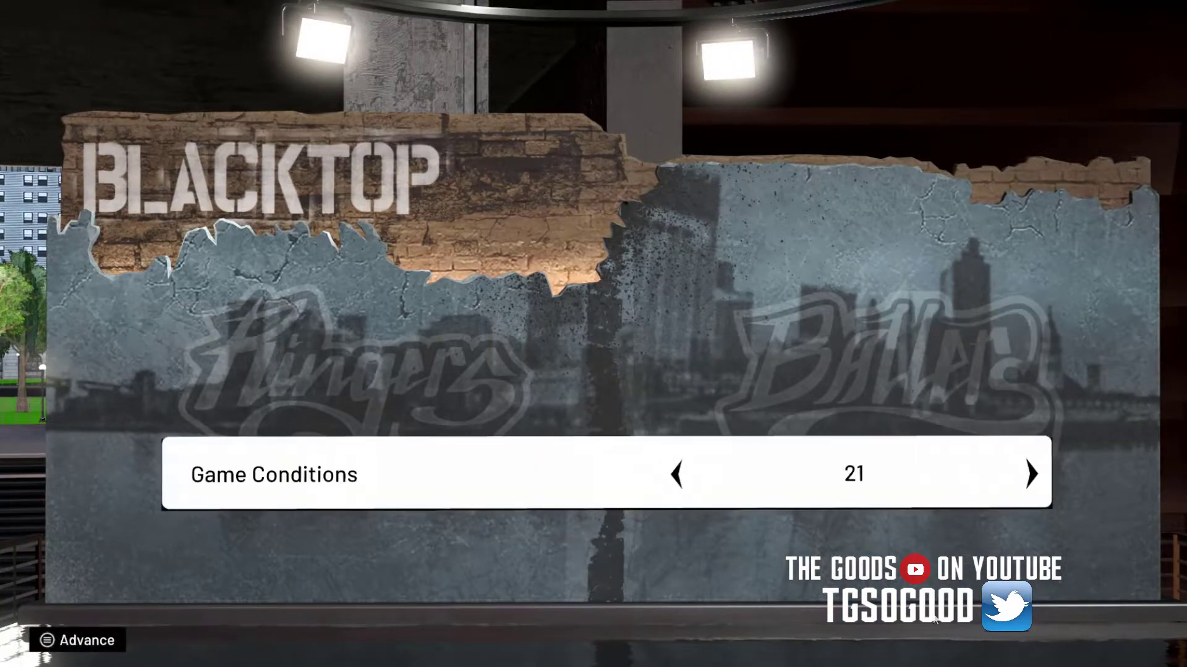
key(Return)
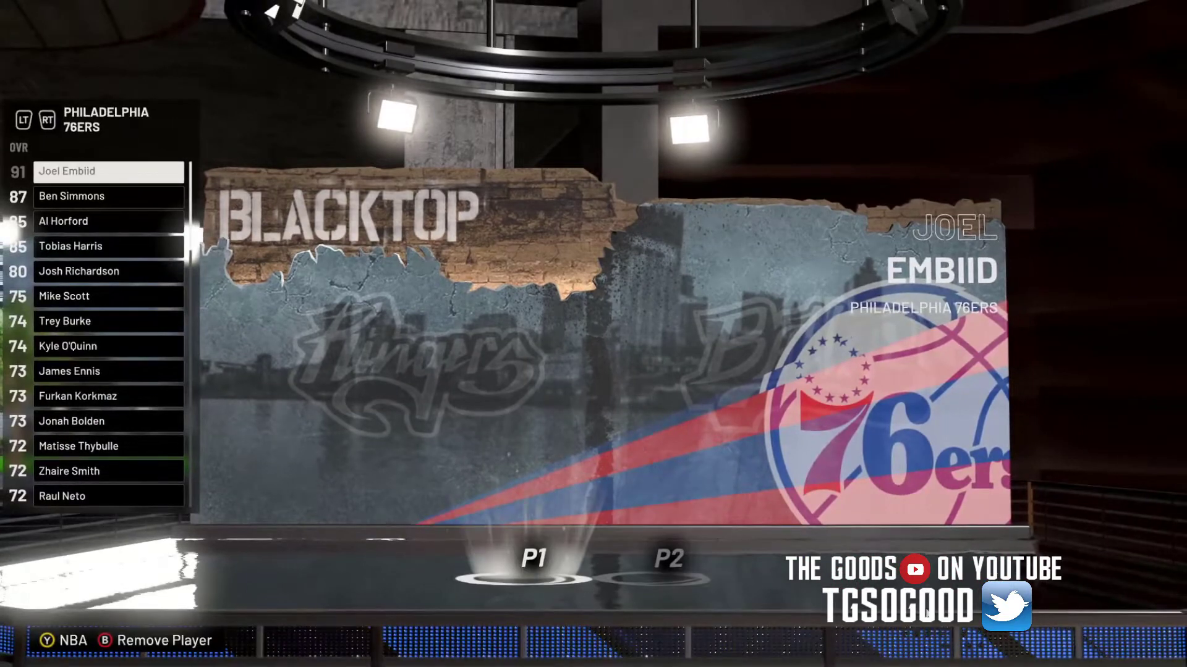
Choose Joel Embiid and Ben Simmons of the Philadelphia 76ers as opponents and start the Blacktop game
key(Down)
key(Return)
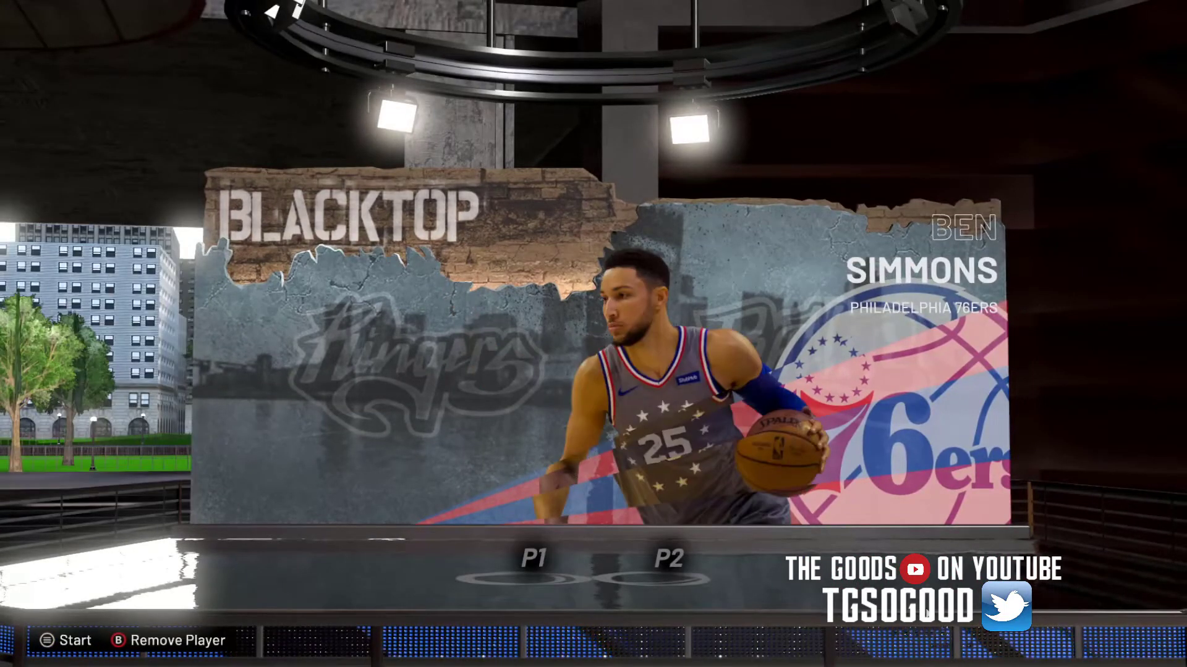
key(Return)
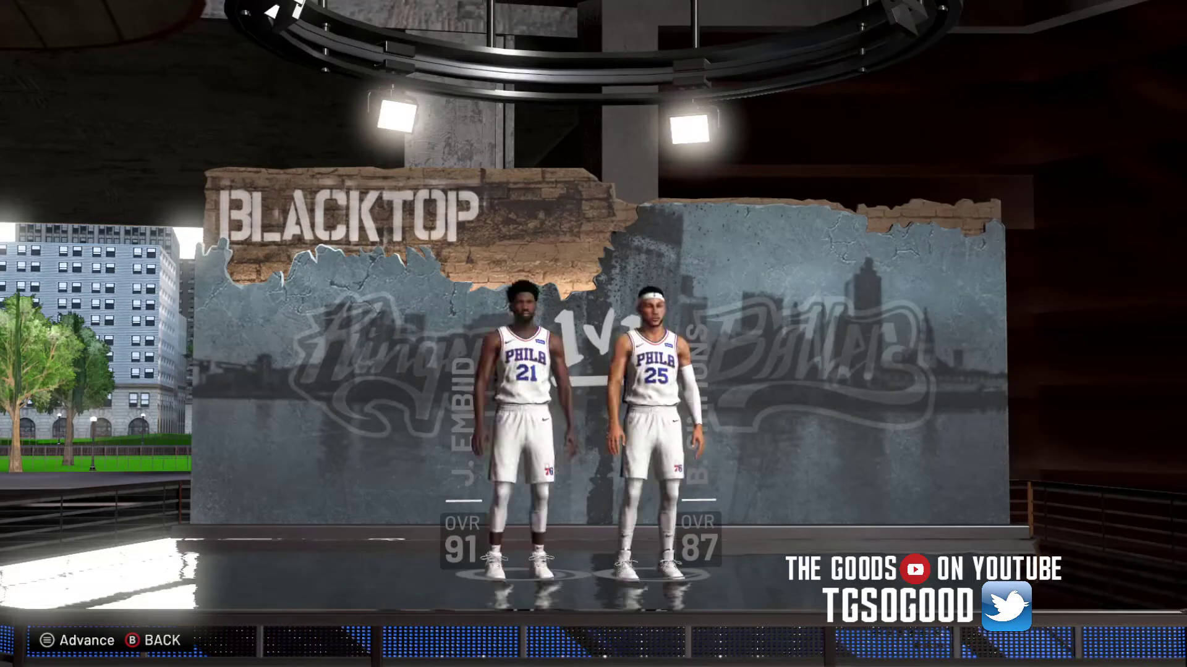
key(Return)
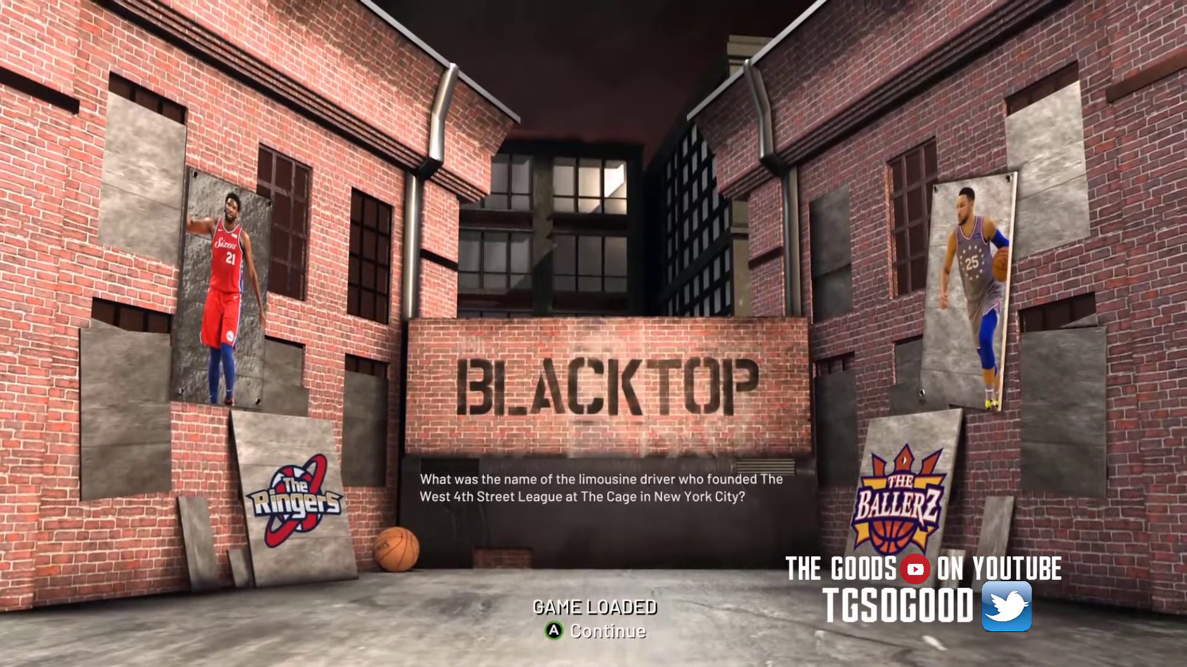
key(Return)
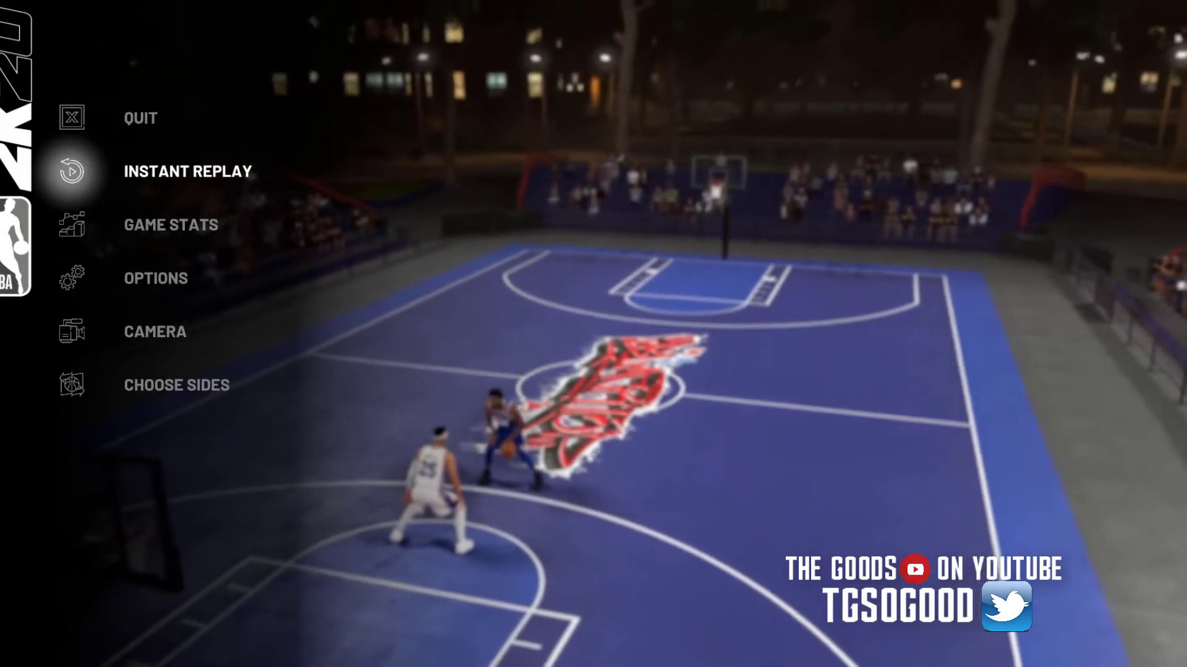
Quit the current Blacktop game and confirm leaving without saving progress
key(Up)
key(Return)
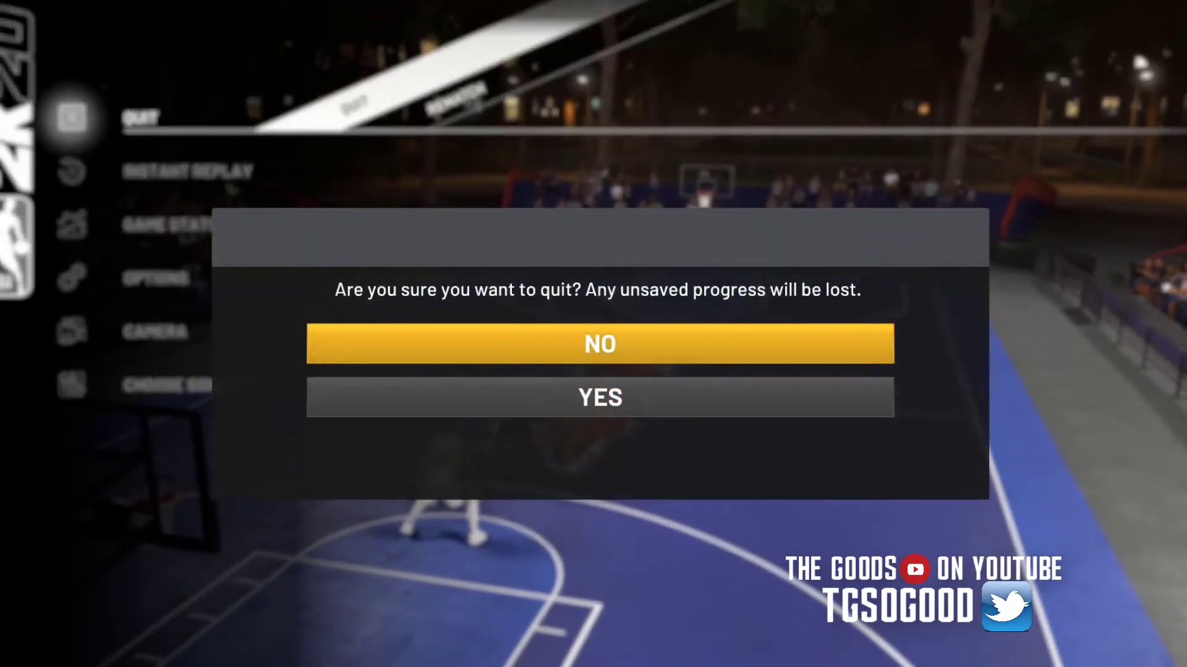
key(Down)
key(Return)
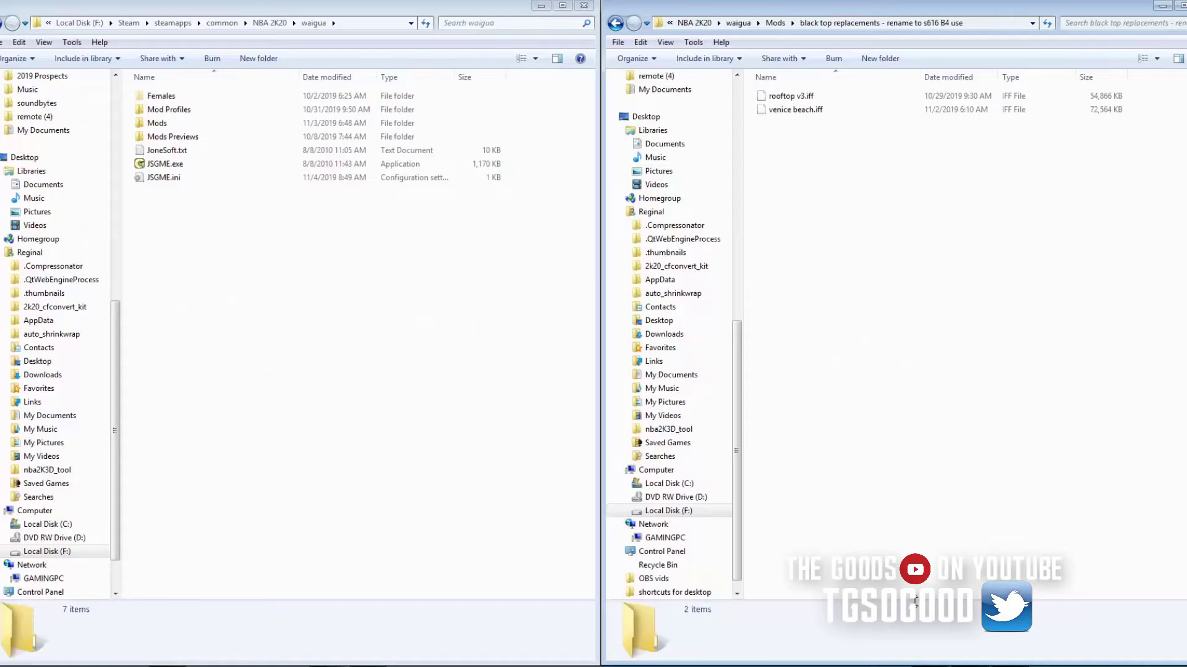
Switch to the browser and open the Sack Wern Houses Court entry in the NLSC Forum's NBA 2K20 courts downloads
click(782, 107)
click(812, 98)
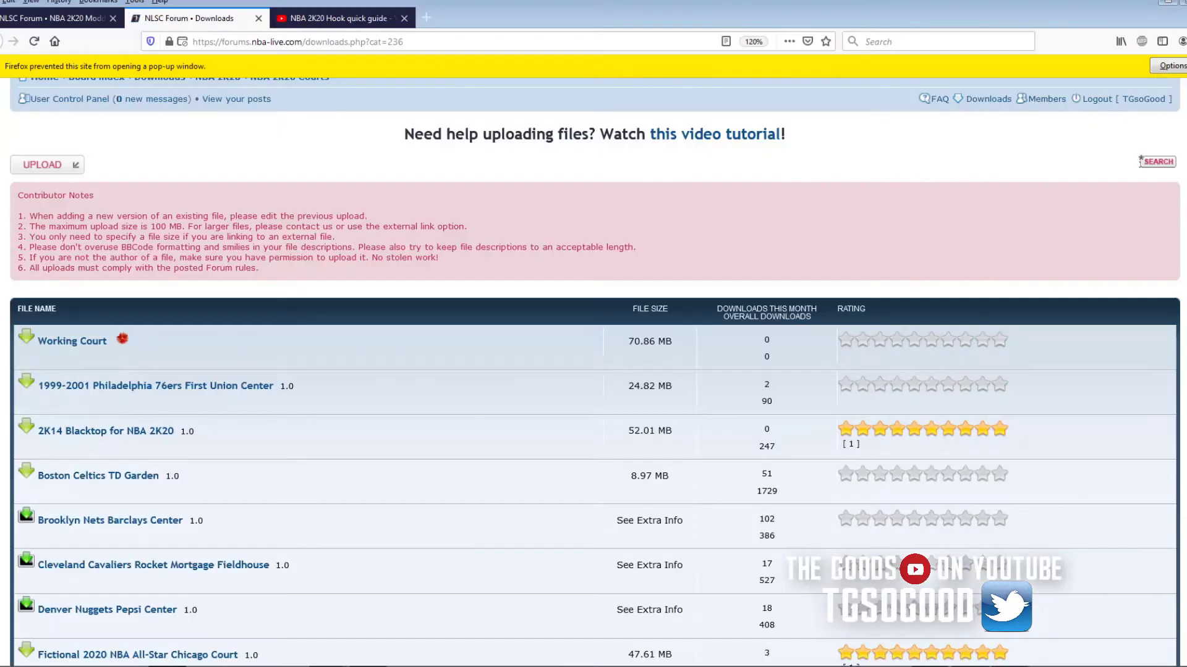
scroll(321, 328, down, 2)
scroll(336, 345, down, 3)
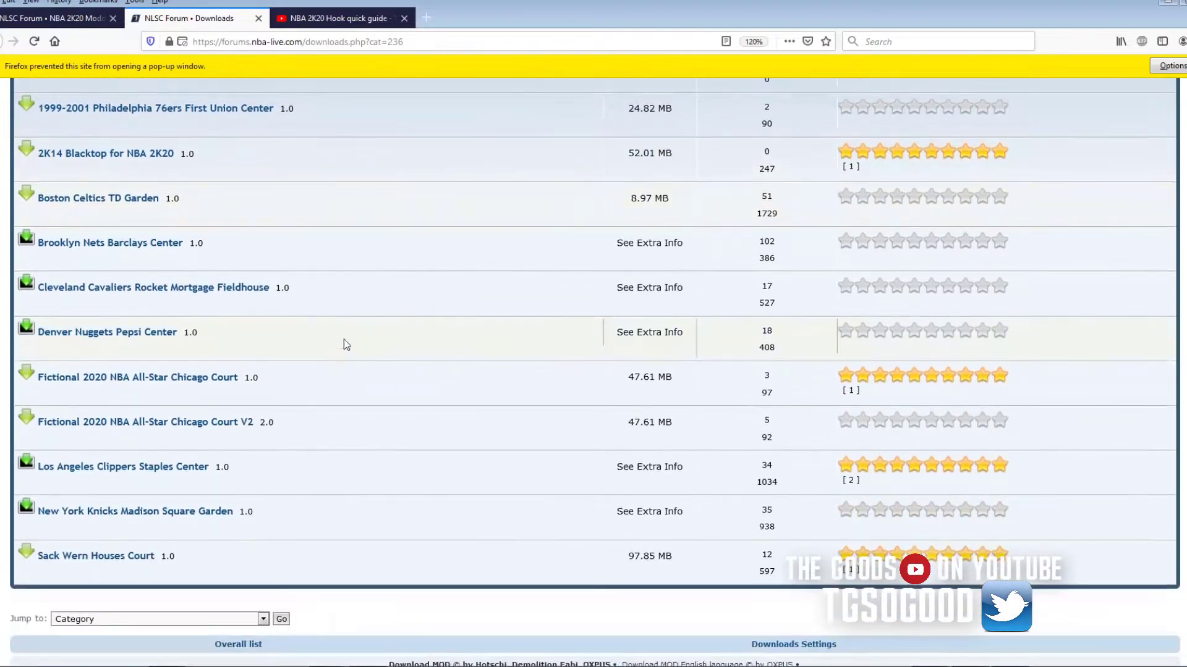
scroll(424, 346, down, 4)
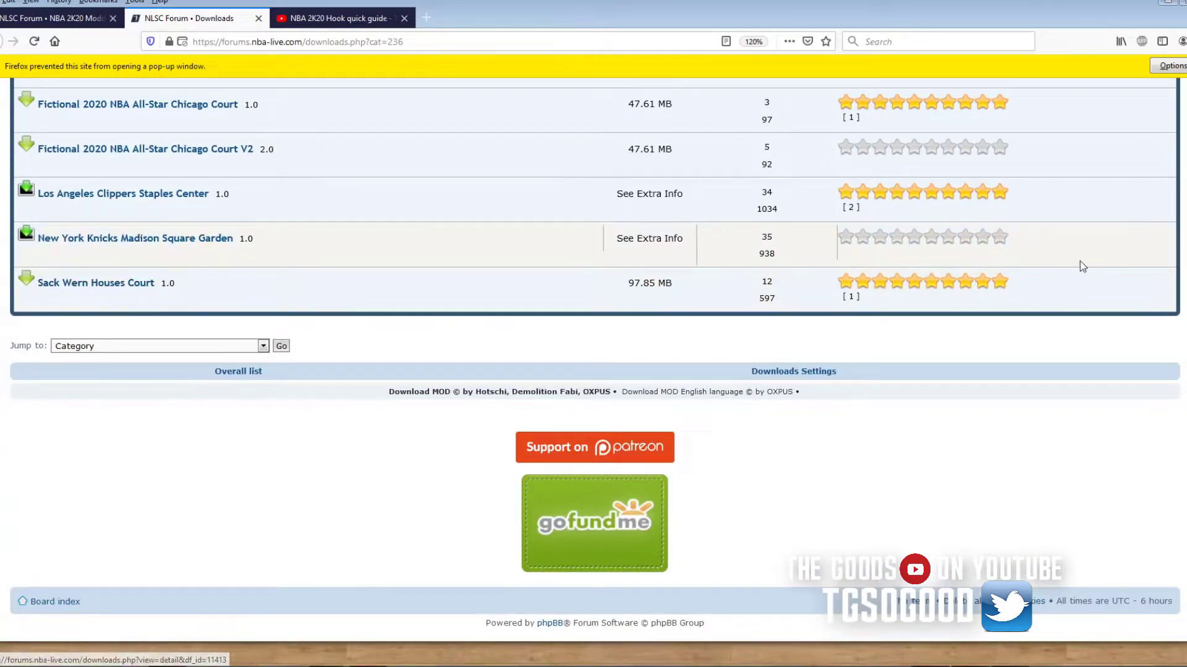
click(120, 288)
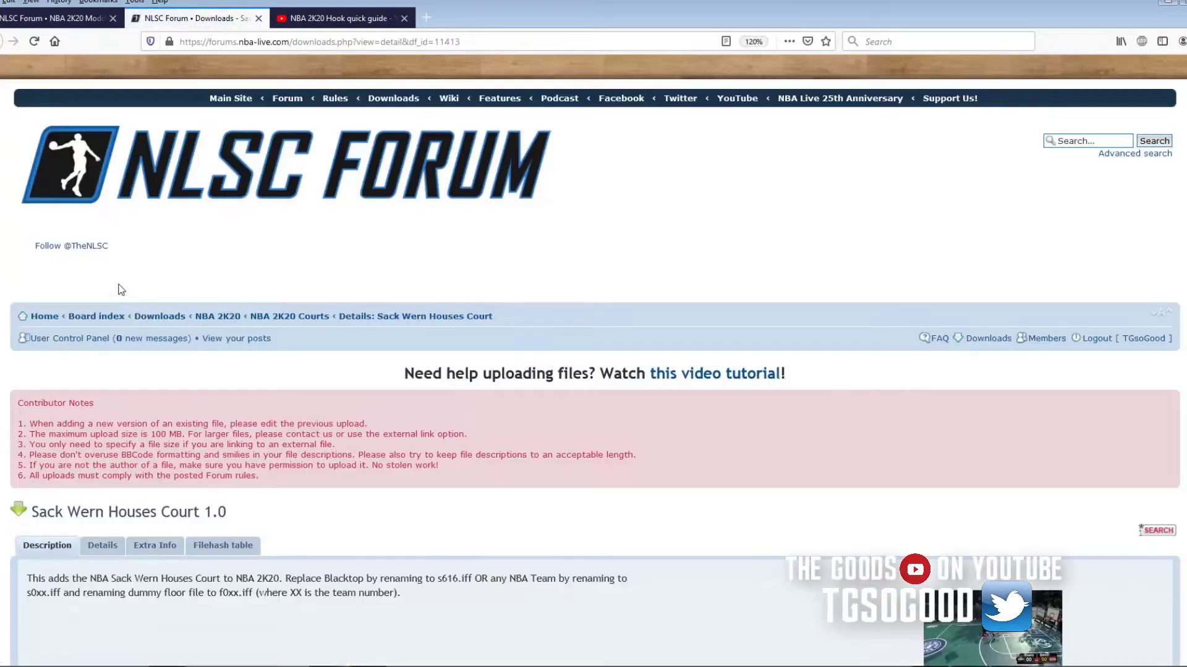
View the Sack Wern Houses Court preview image, download the court file, and minimize the browser
scroll(661, 501, down, 5)
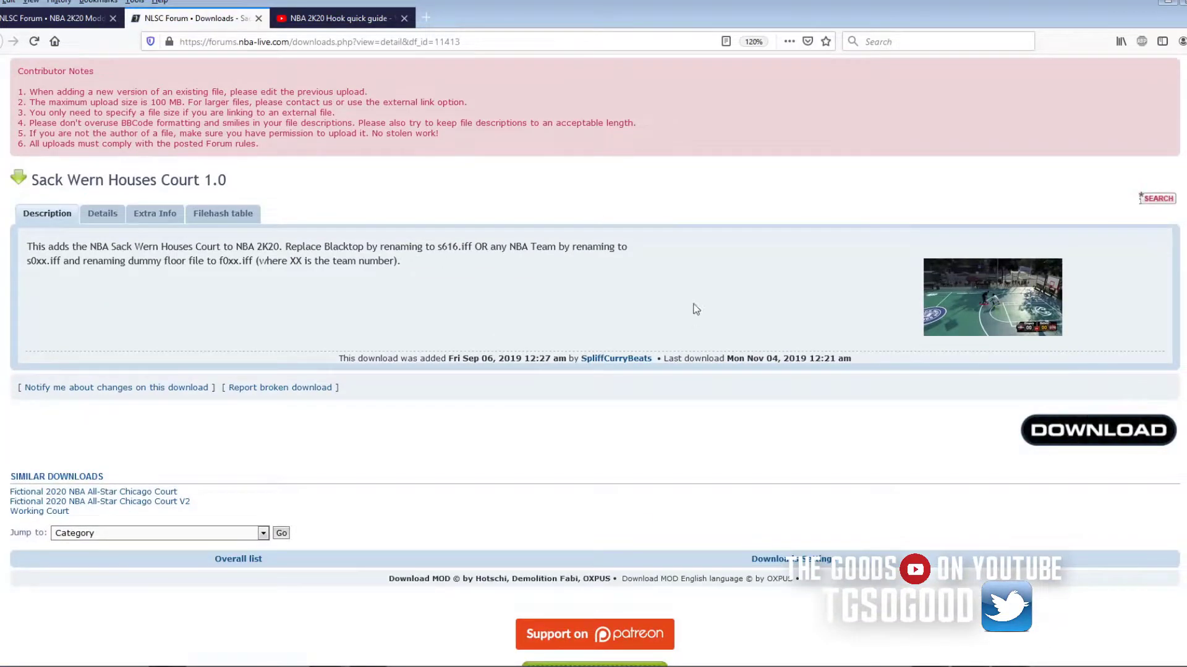
click(988, 309)
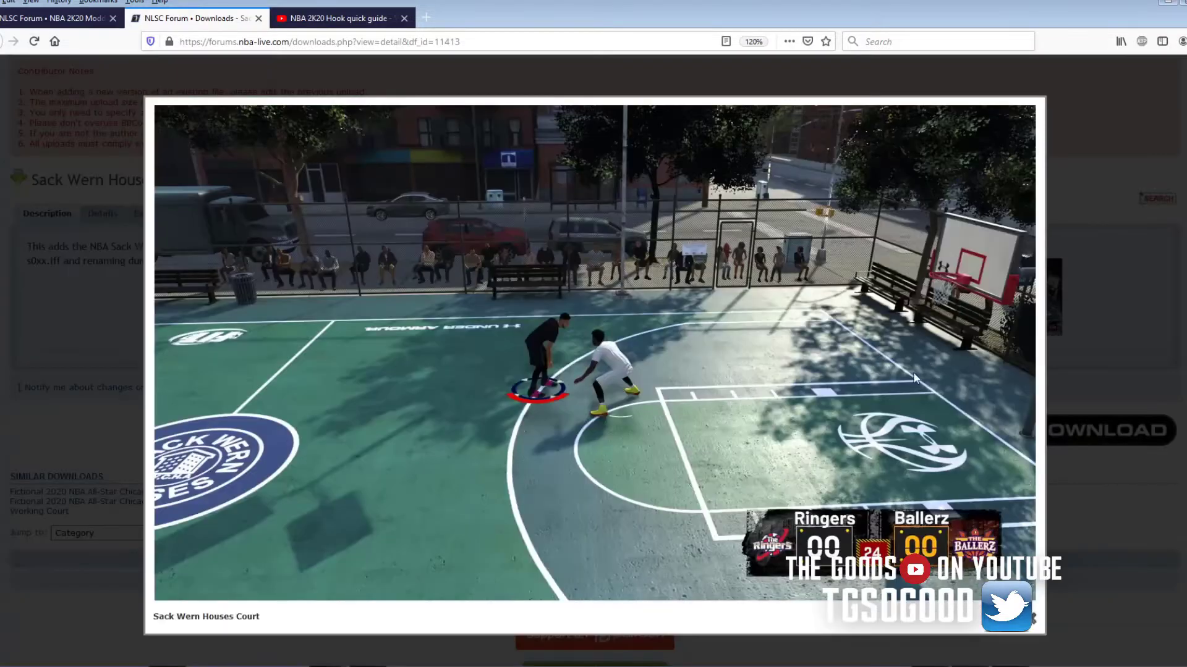
click(1082, 360)
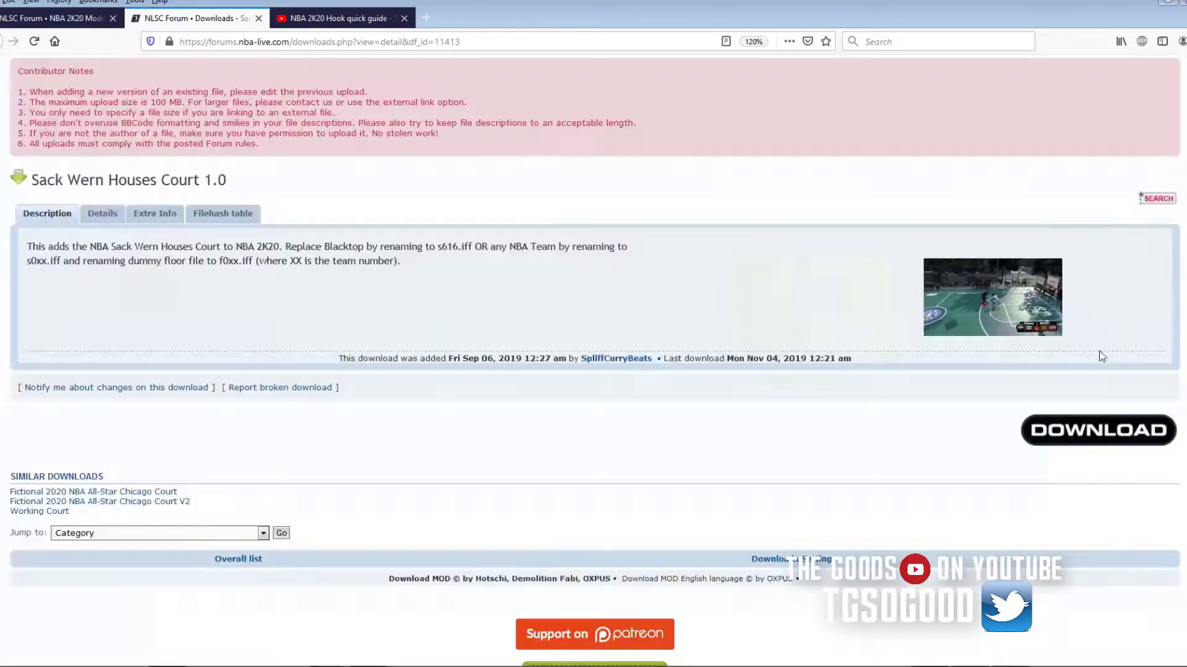
click(1067, 434)
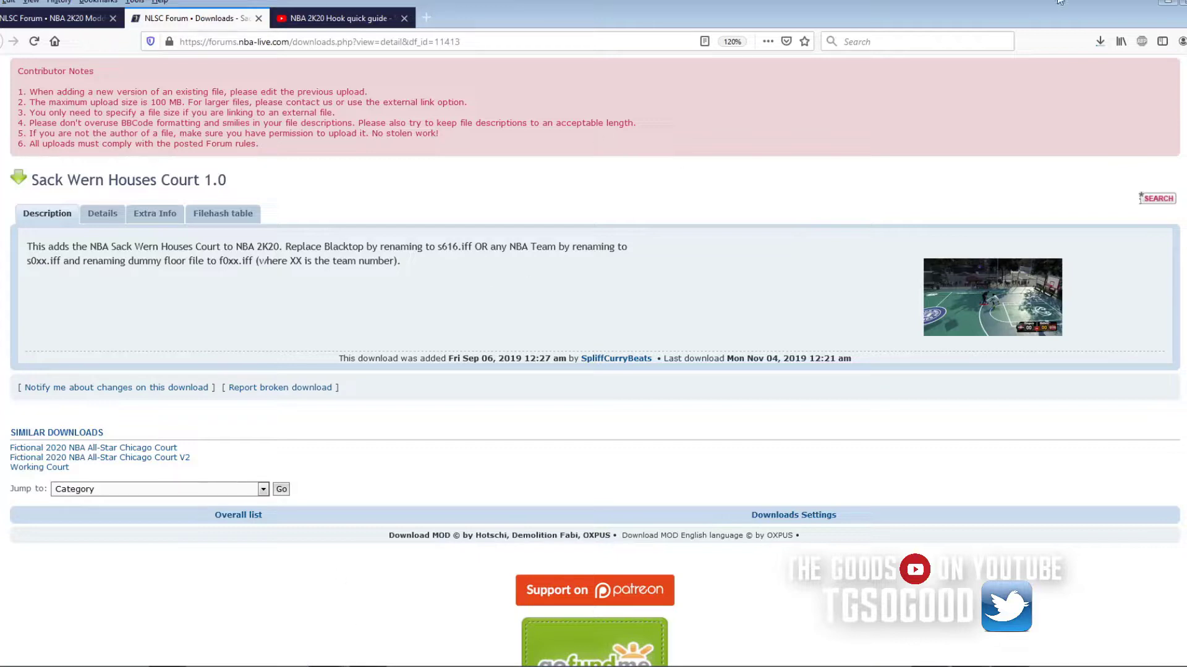
click(1164, 5)
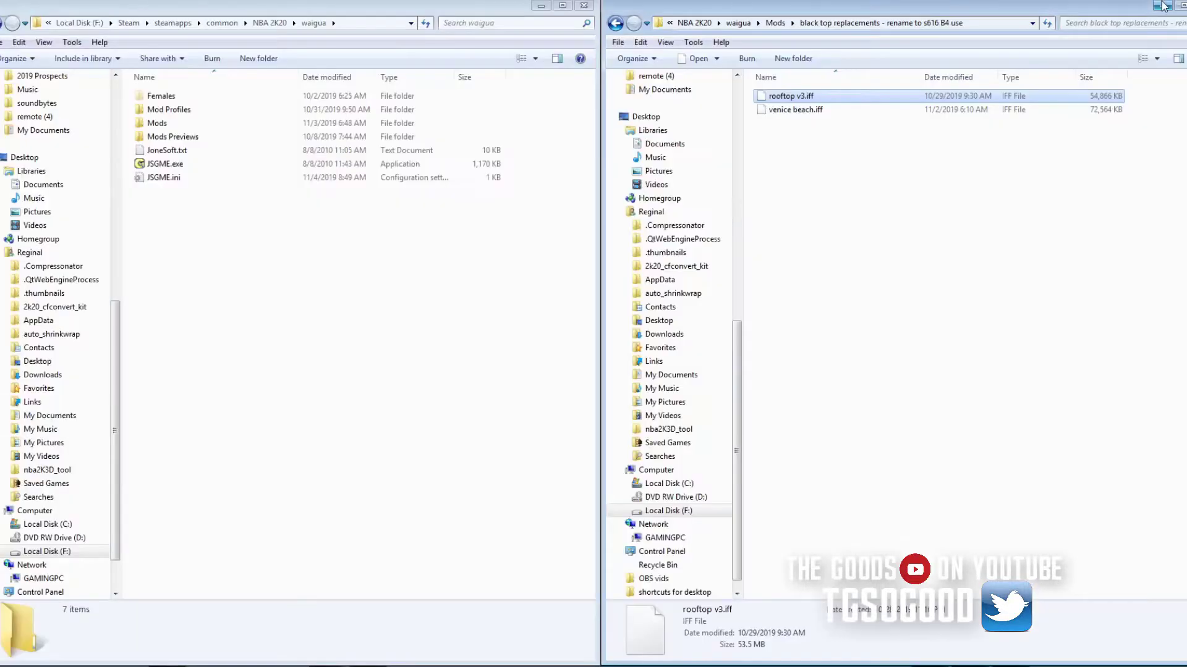
Copy rooftop v3.iff from the blacktop replacements folder into the waigua folder
right_click(782, 100)
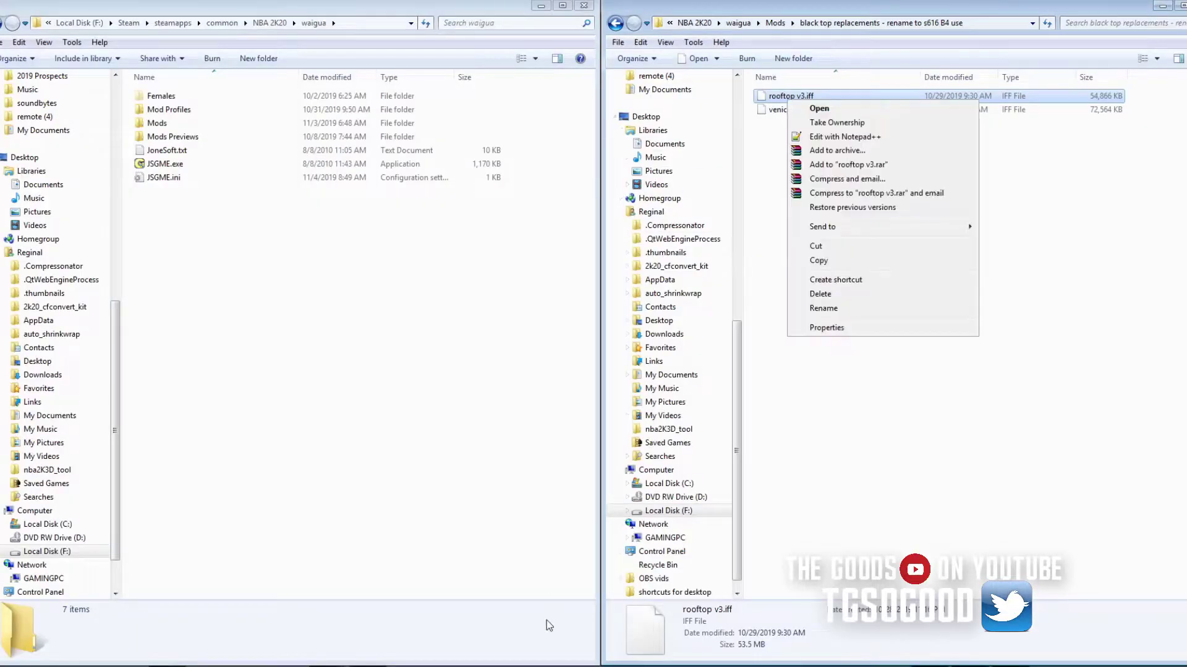
click(819, 261)
right_click(218, 215)
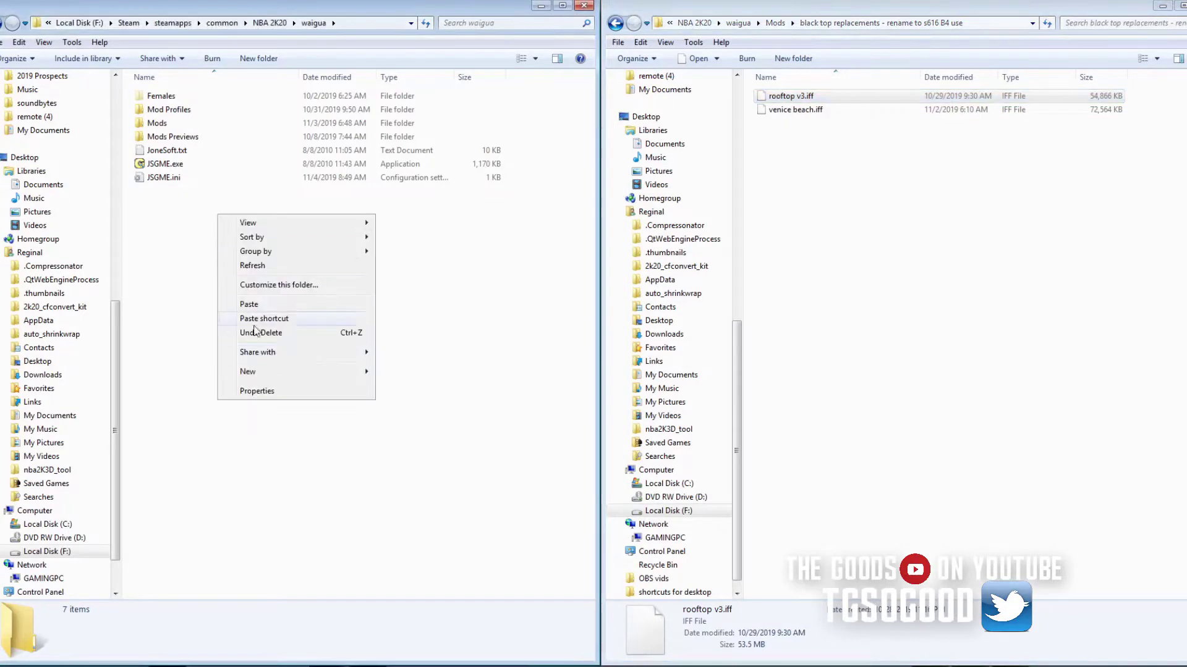
click(253, 304)
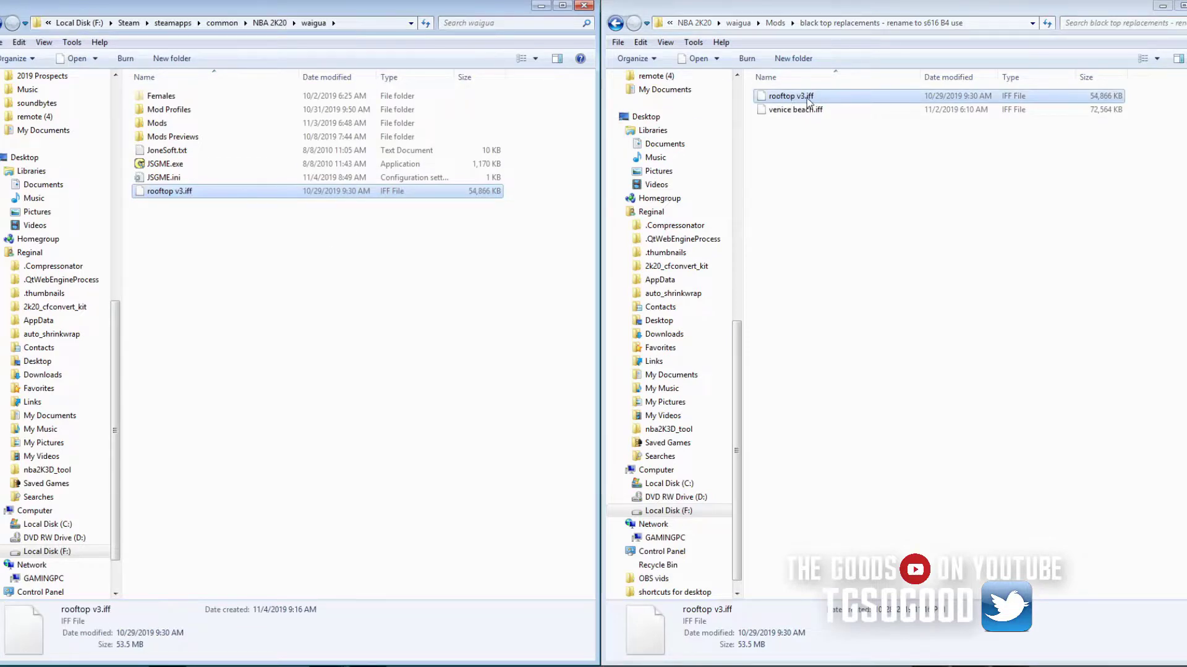
click(841, 99)
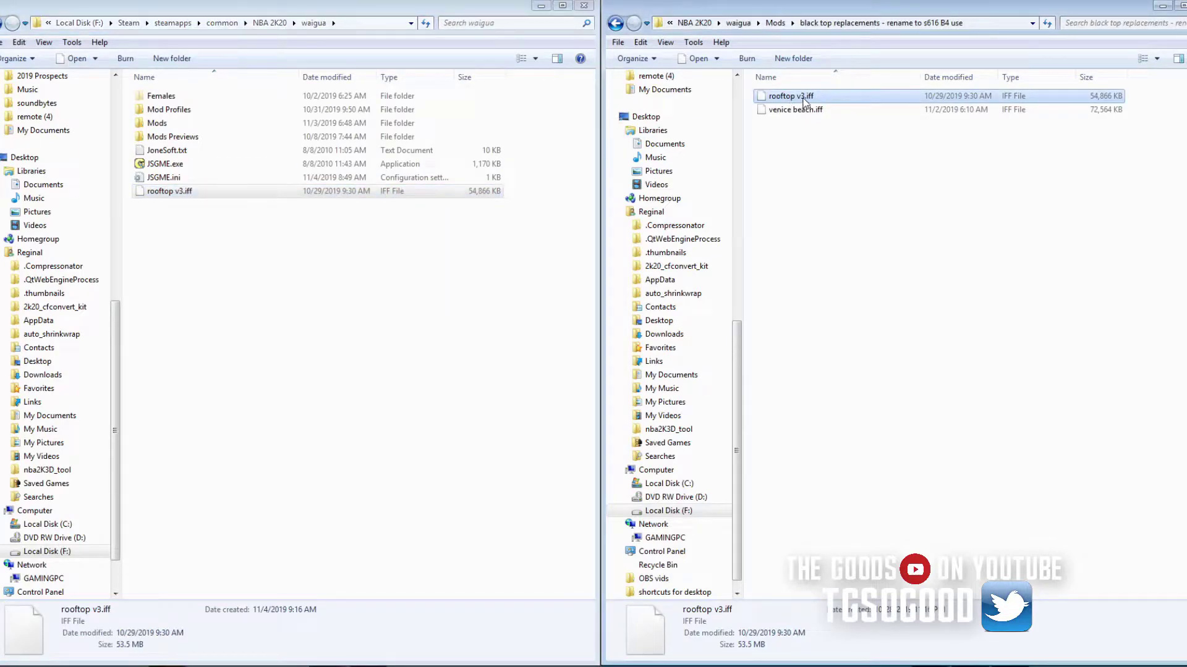
click(235, 185)
click(203, 189)
Look through the NBA 2K20 game folder and return to the contents of its waigua subfolder
click(270, 23)
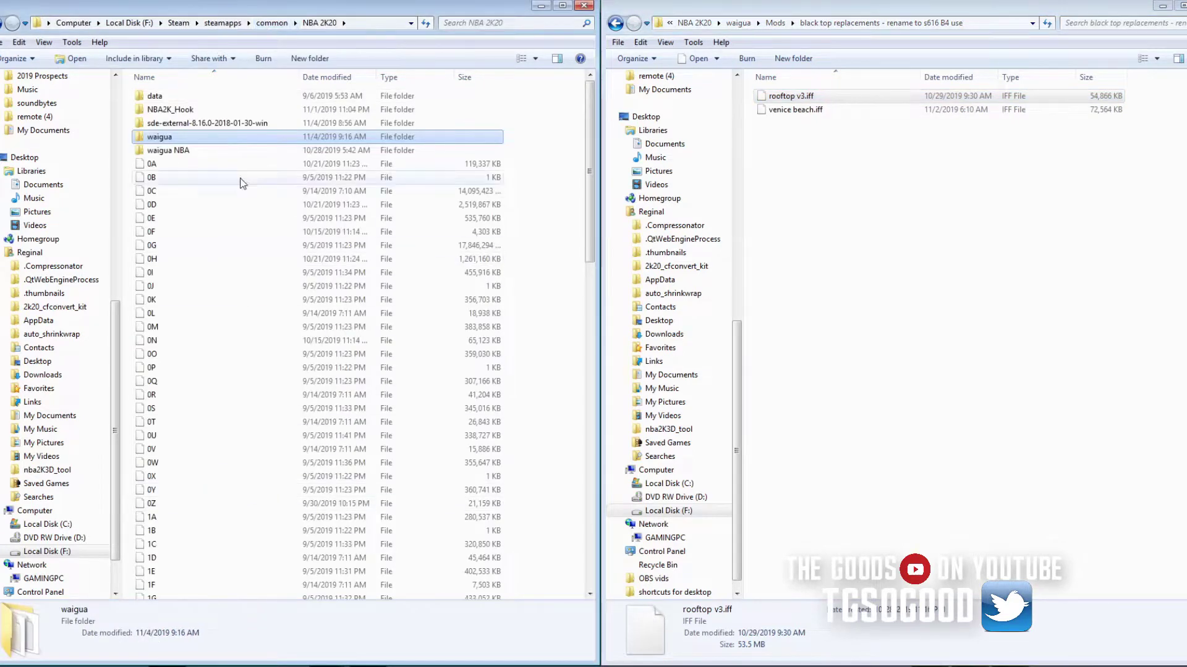
drag(592, 179, 591, 513)
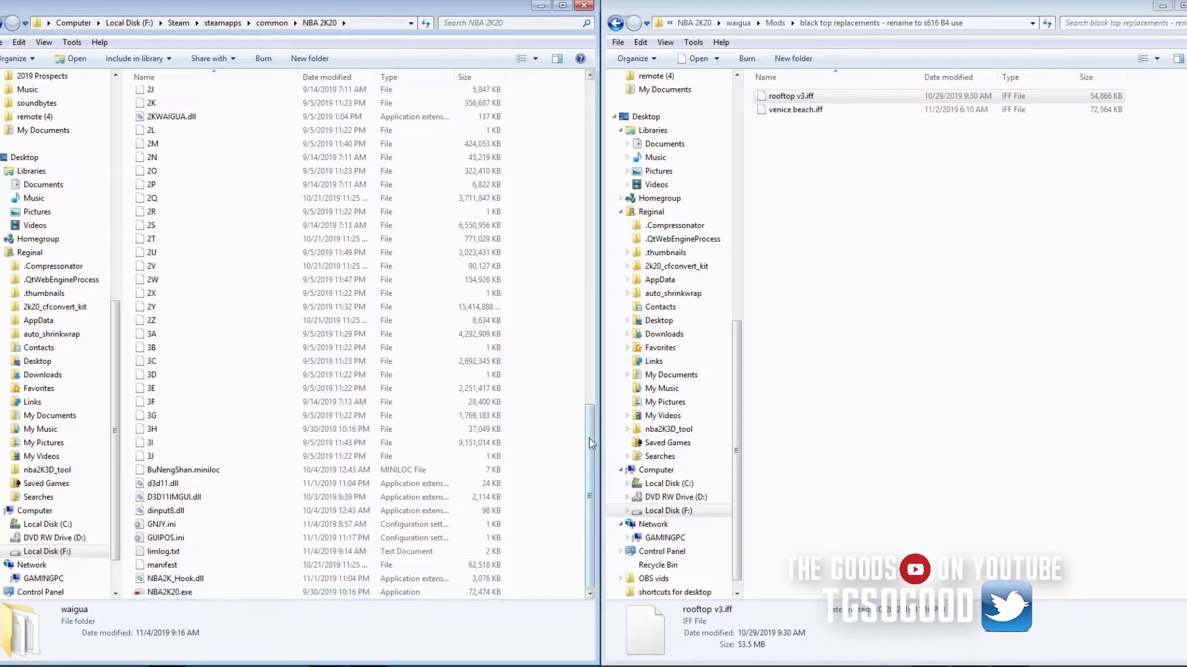
drag(589, 439, 589, 114)
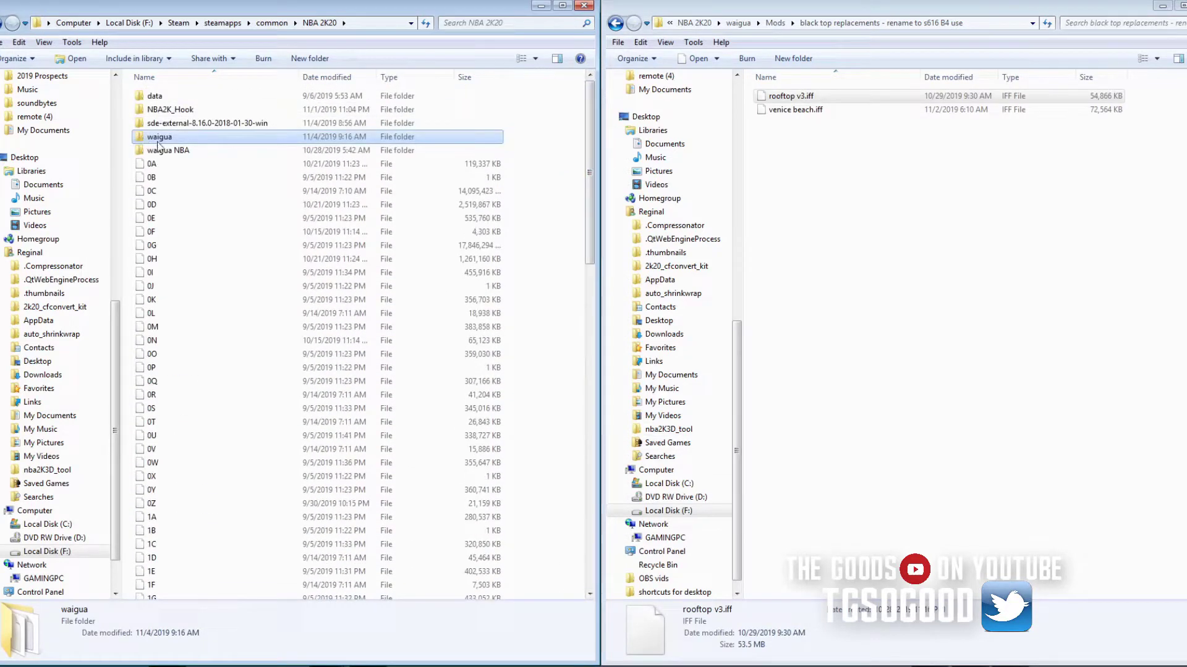
double_click(156, 142)
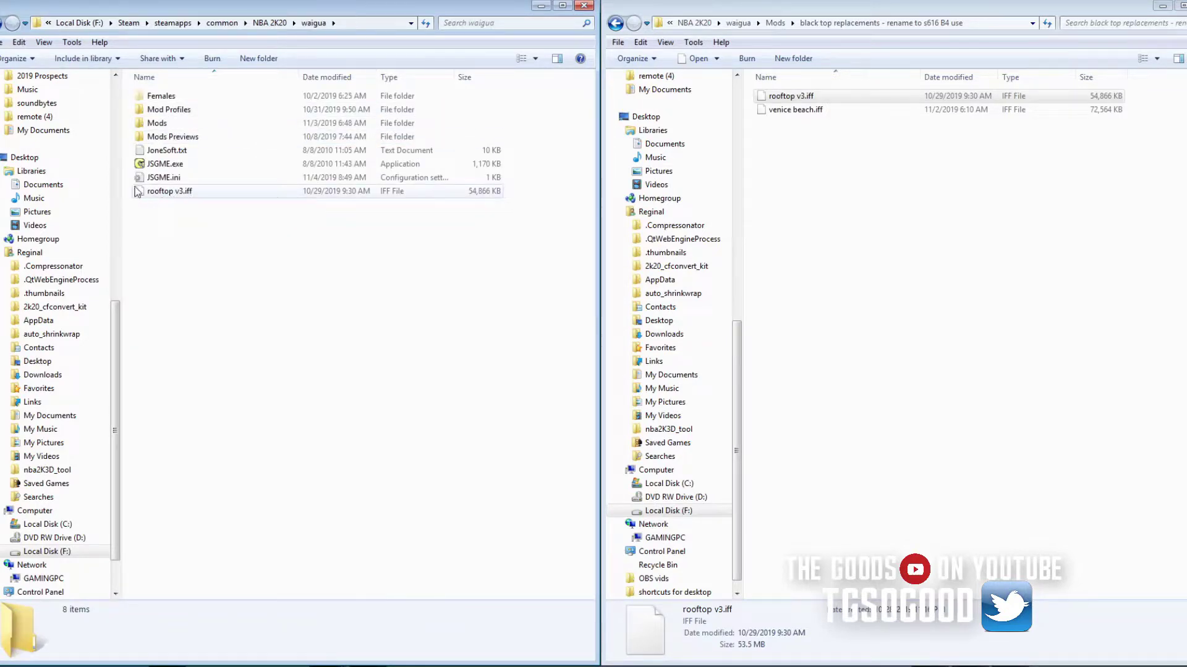
drag(127, 180, 219, 93)
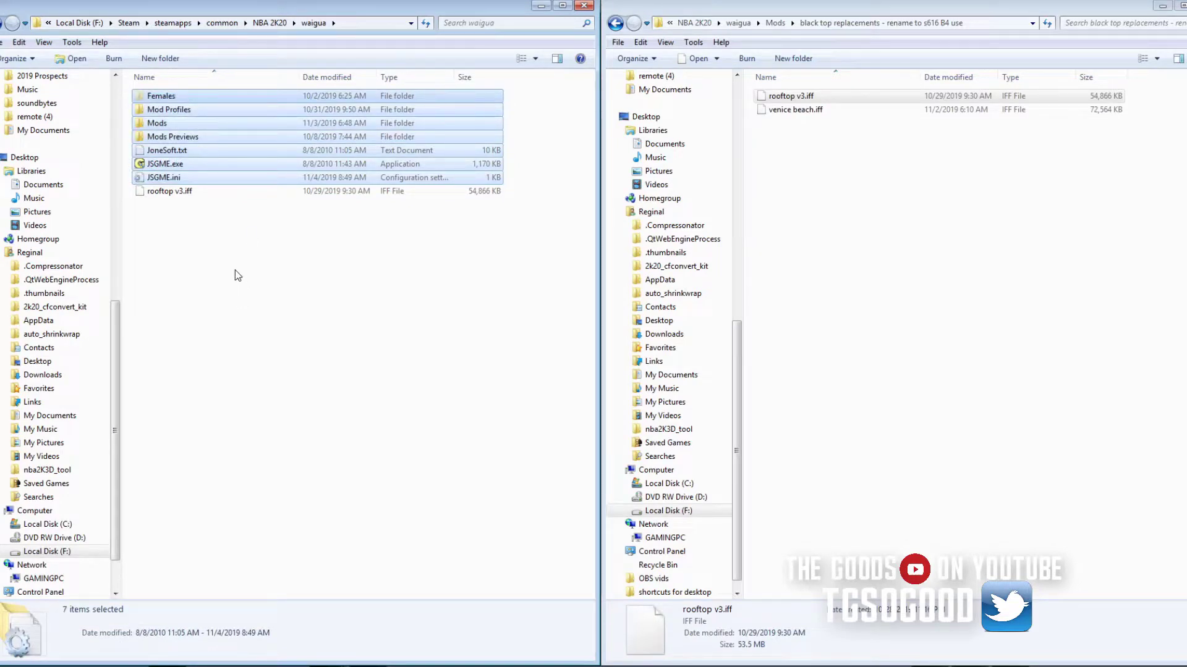
Rename the rooftop v3.iff copy in the waigua folder to s616.iff
click(175, 196)
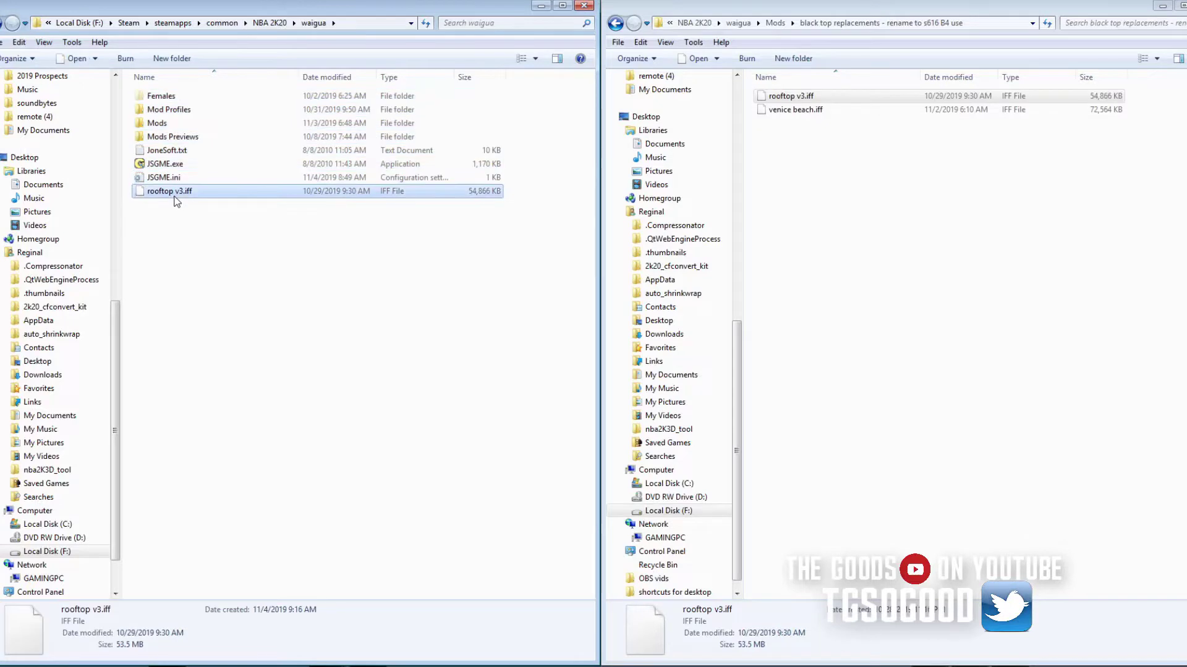
right_click(174, 198)
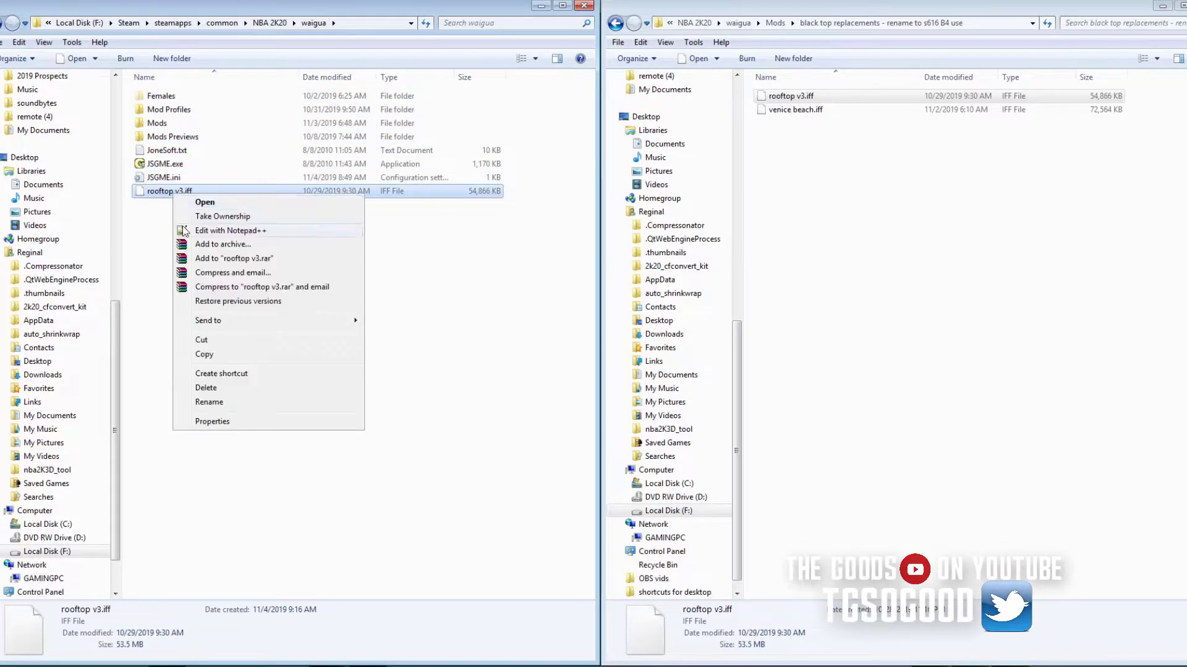
click(209, 403)
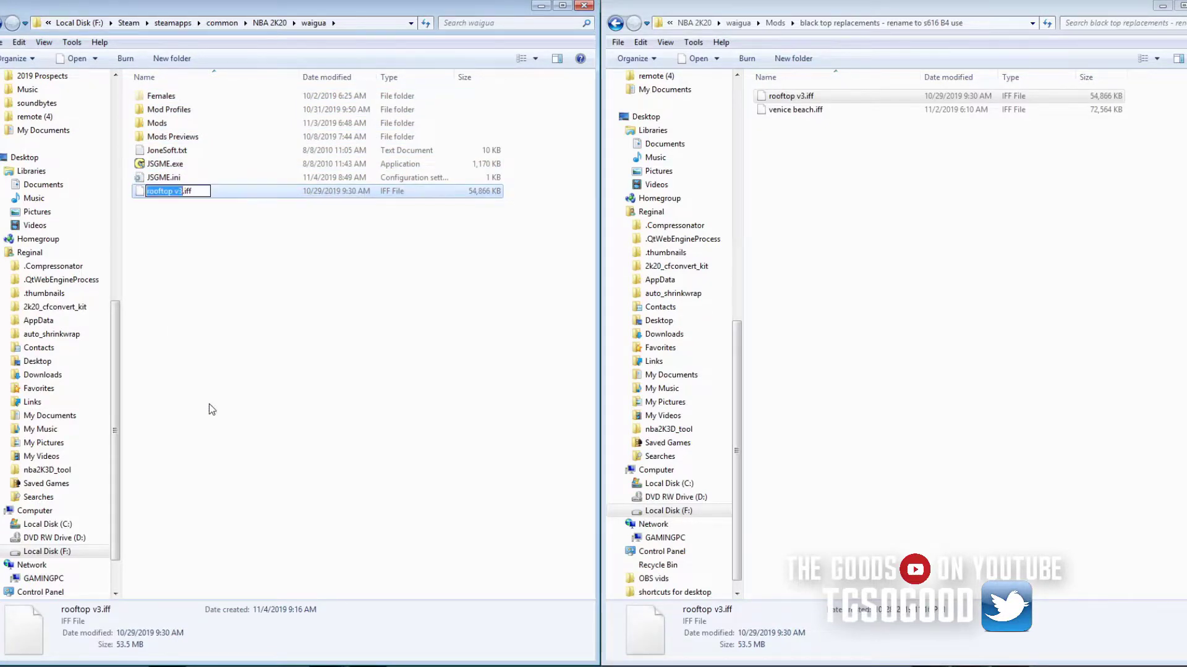
text(s616)
click(345, 355)
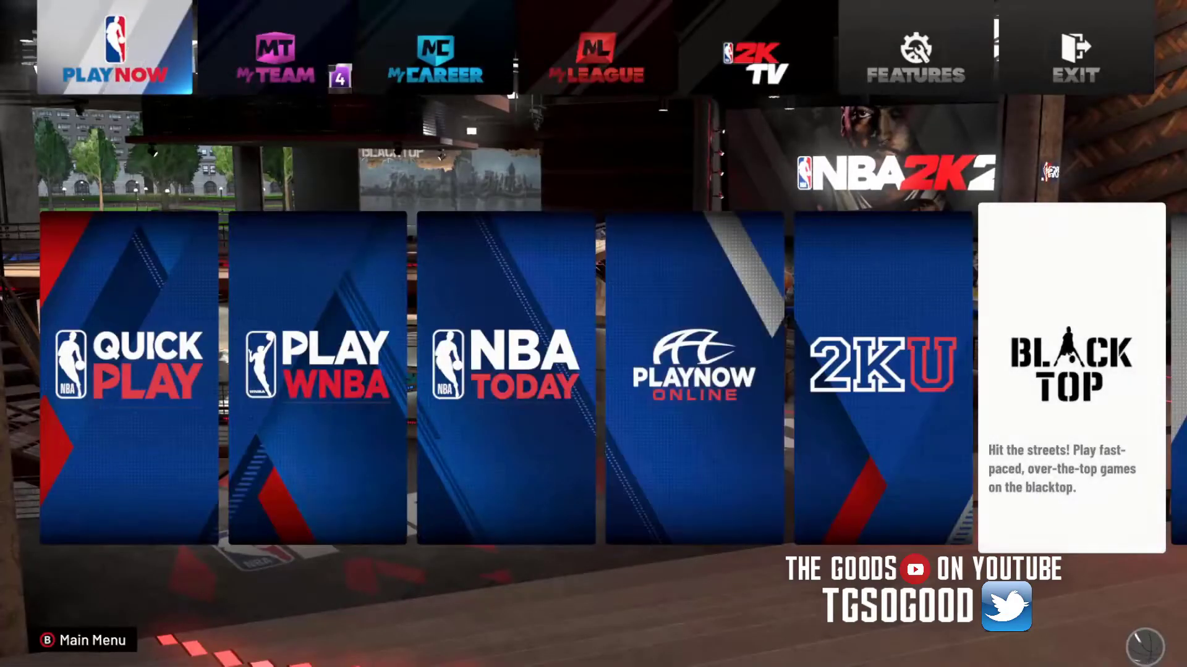
Switch to NBA 2K20 and set up a One vs One Blacktop game with Player 1 on the Ringers side
scroll(780, 528, down, 1)
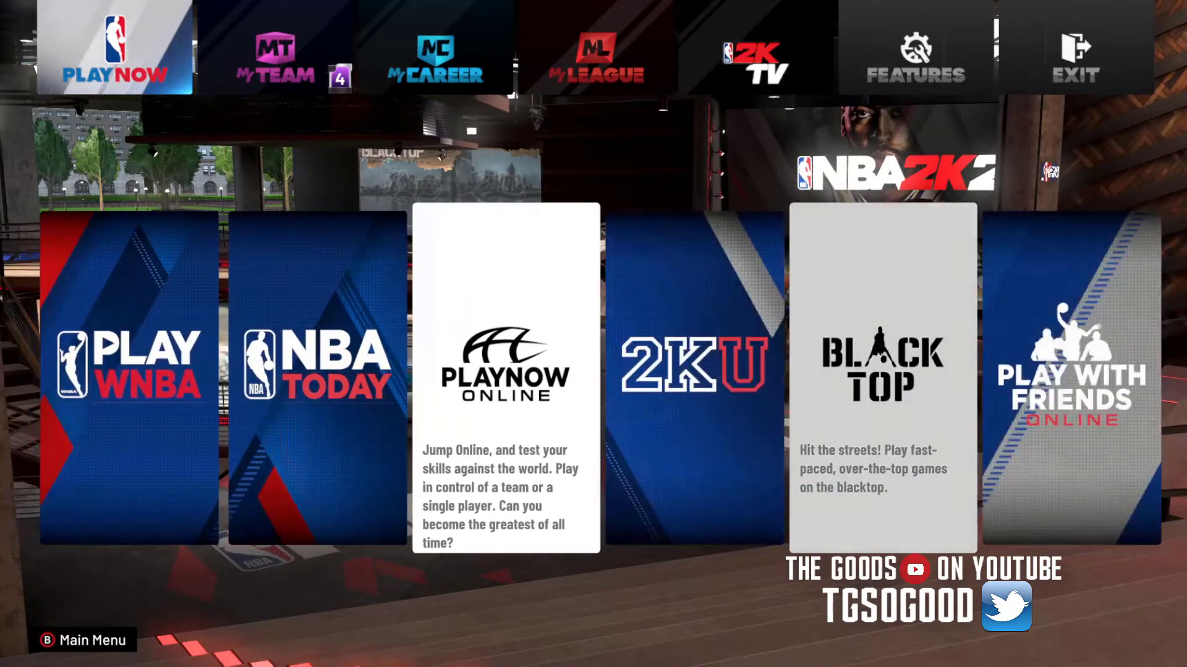
click(907, 497)
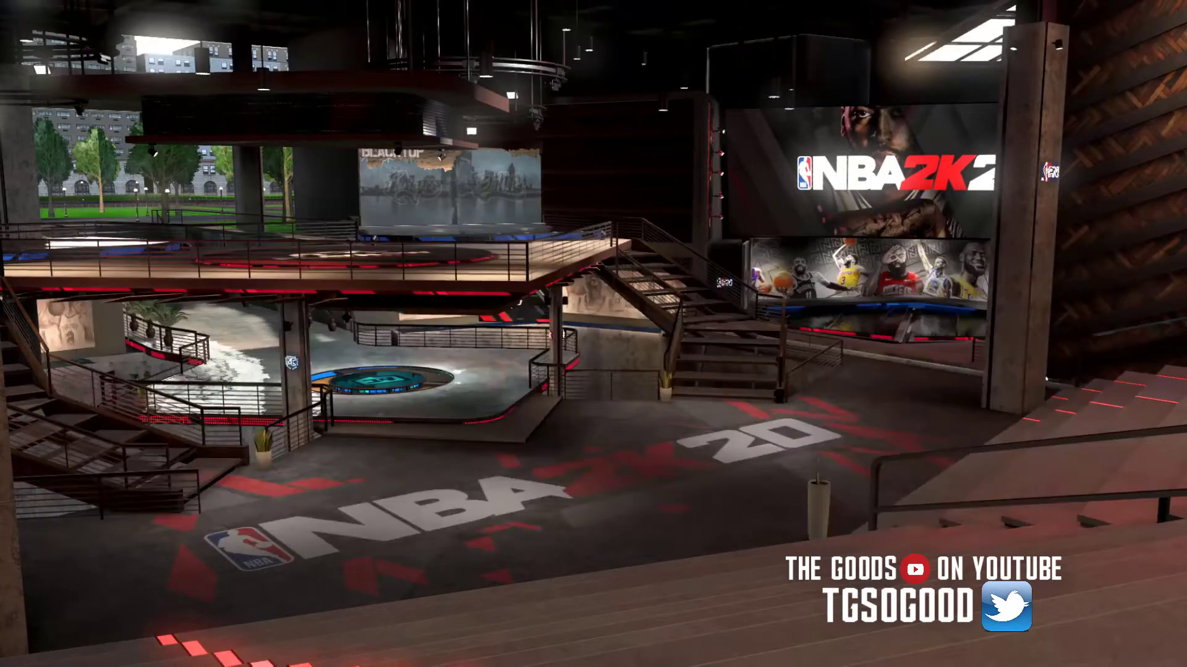
key(Return)
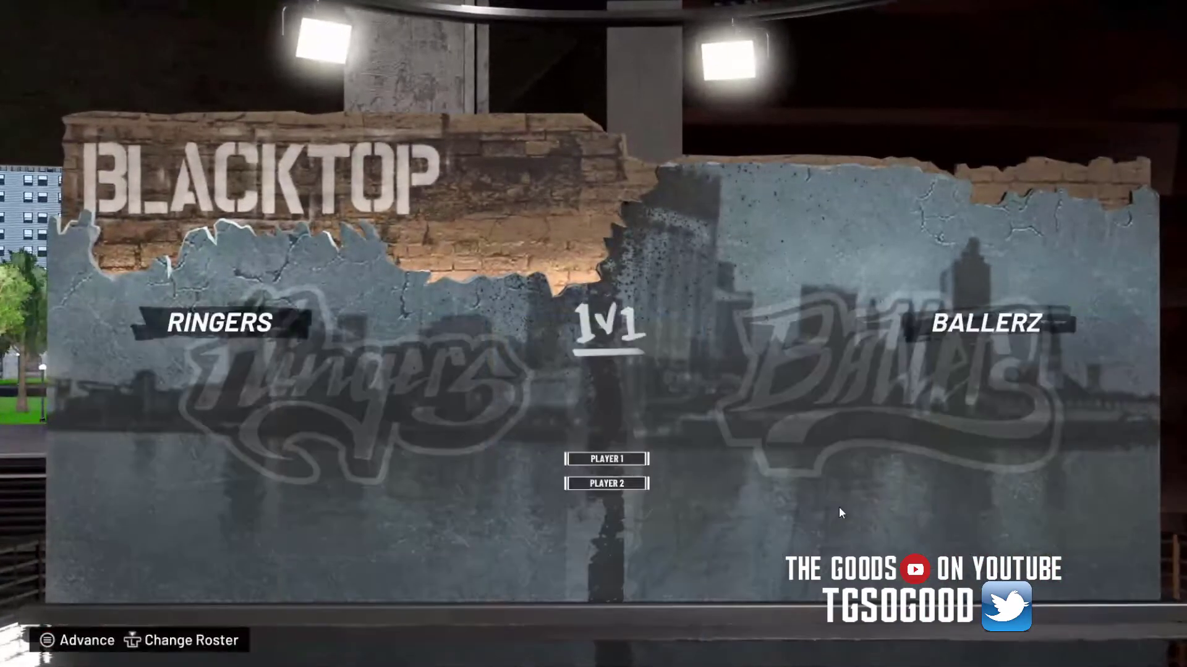
key(Left)
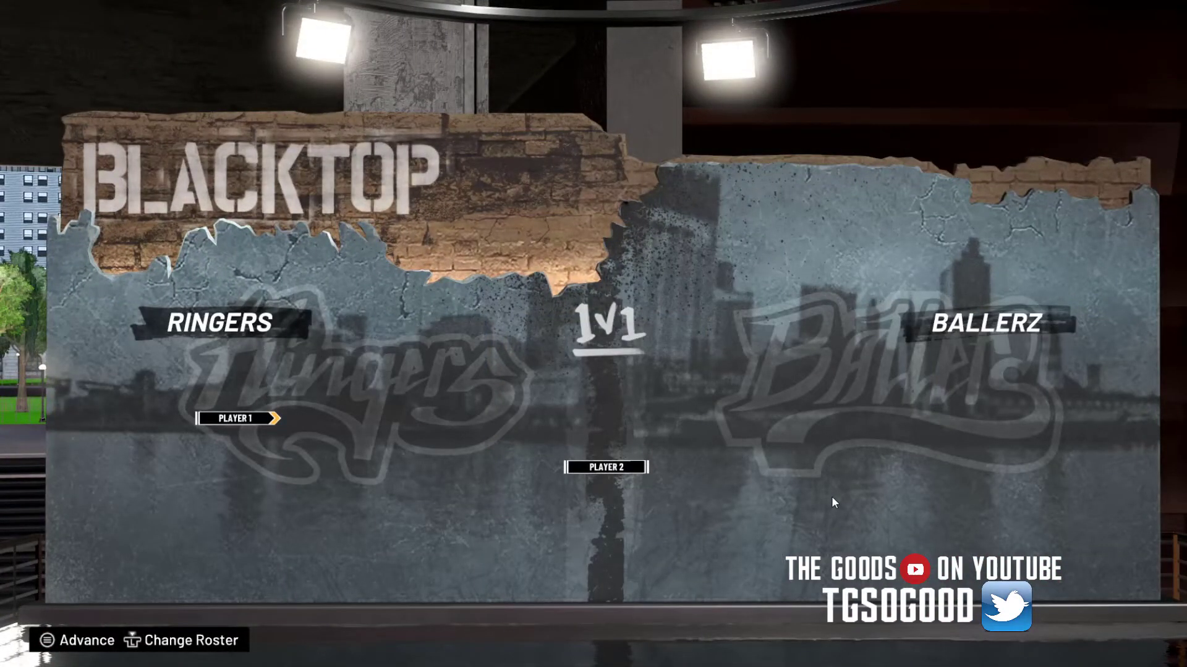
key(Return)
Pick Tobias Harris for the Ringers and Josh Richardson for the Ballerz from the Philadelphia 76ers, and start the game
key(Return)
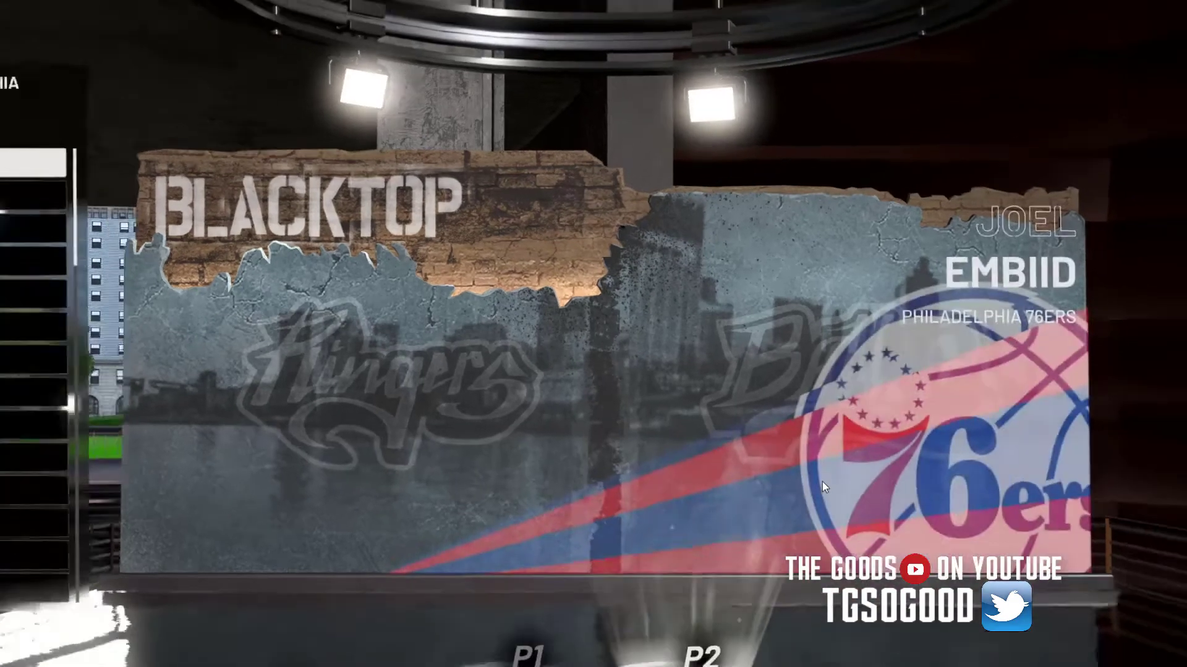
key(Down)
key(Down)
key(Down)
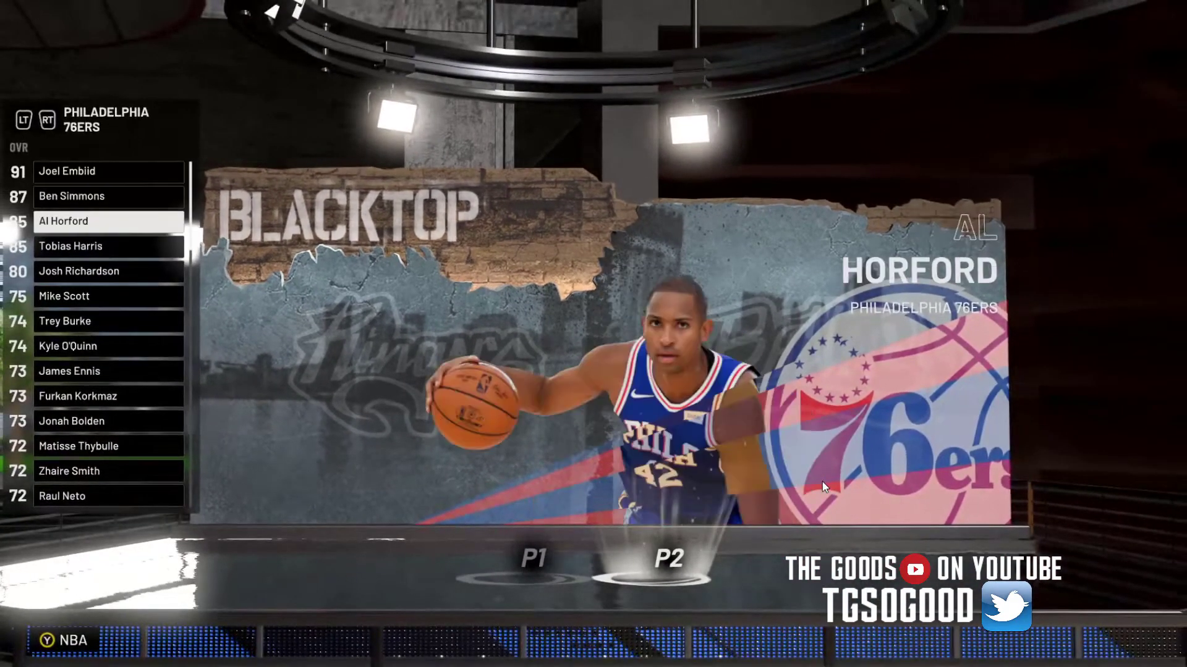
key(Return)
key(Down)
key(Return)
key(Return)
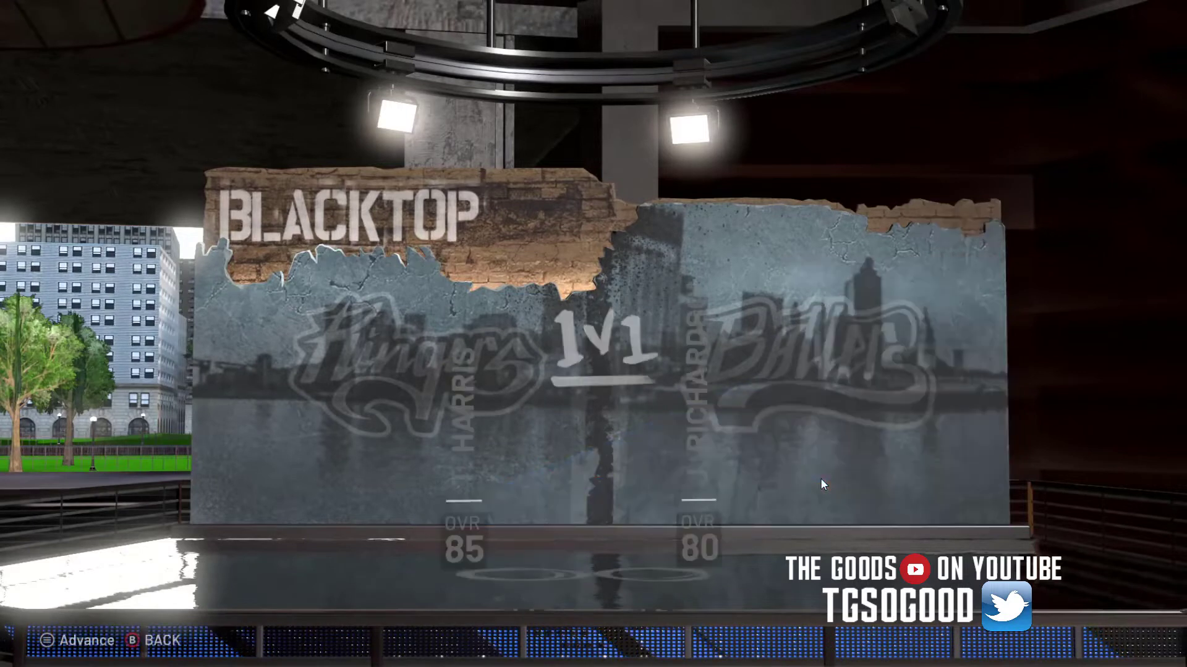
key(Return)
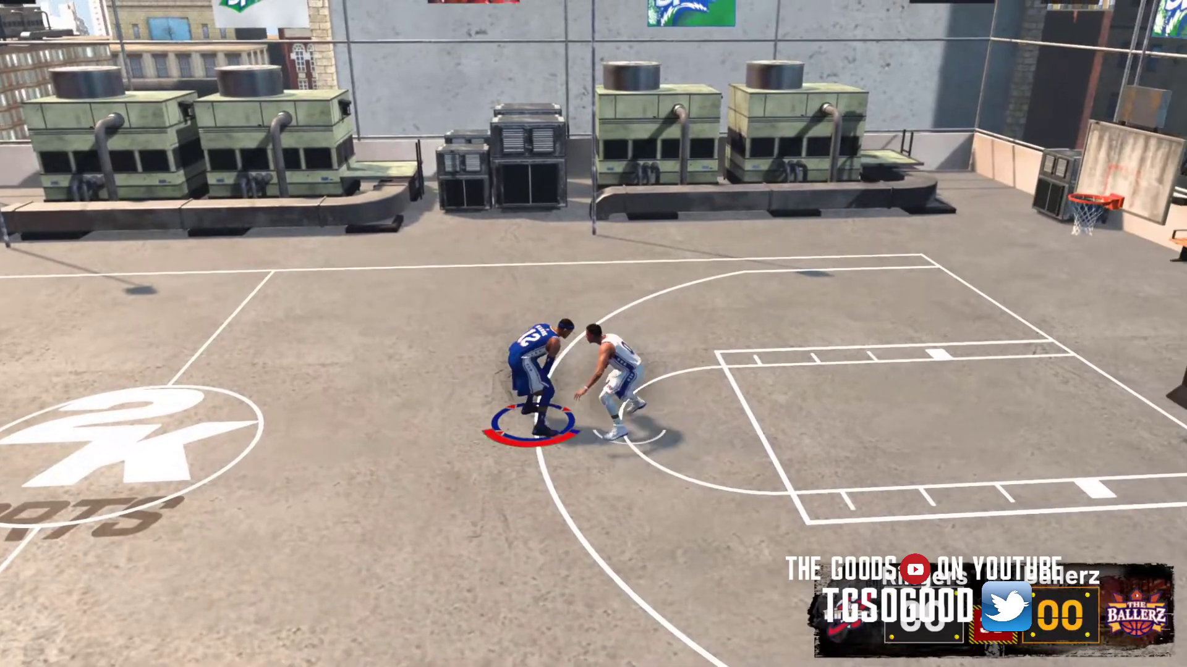
Look over the rooftop court from different views during the game, and quit the match
key(Escape)
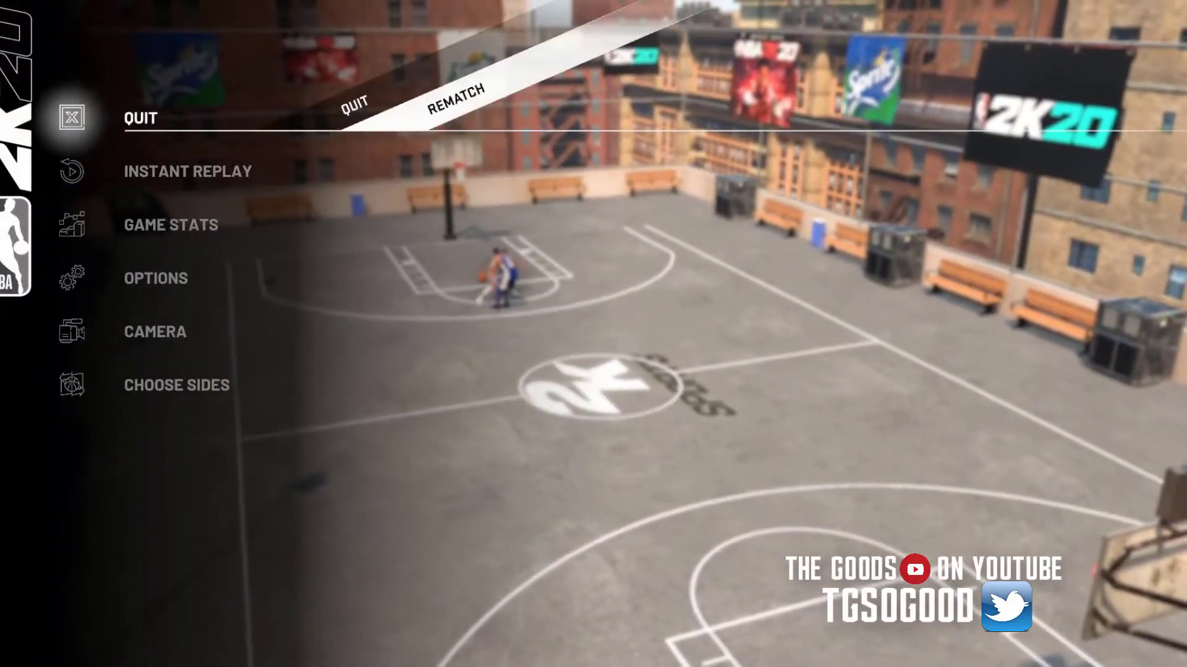
key(Return)
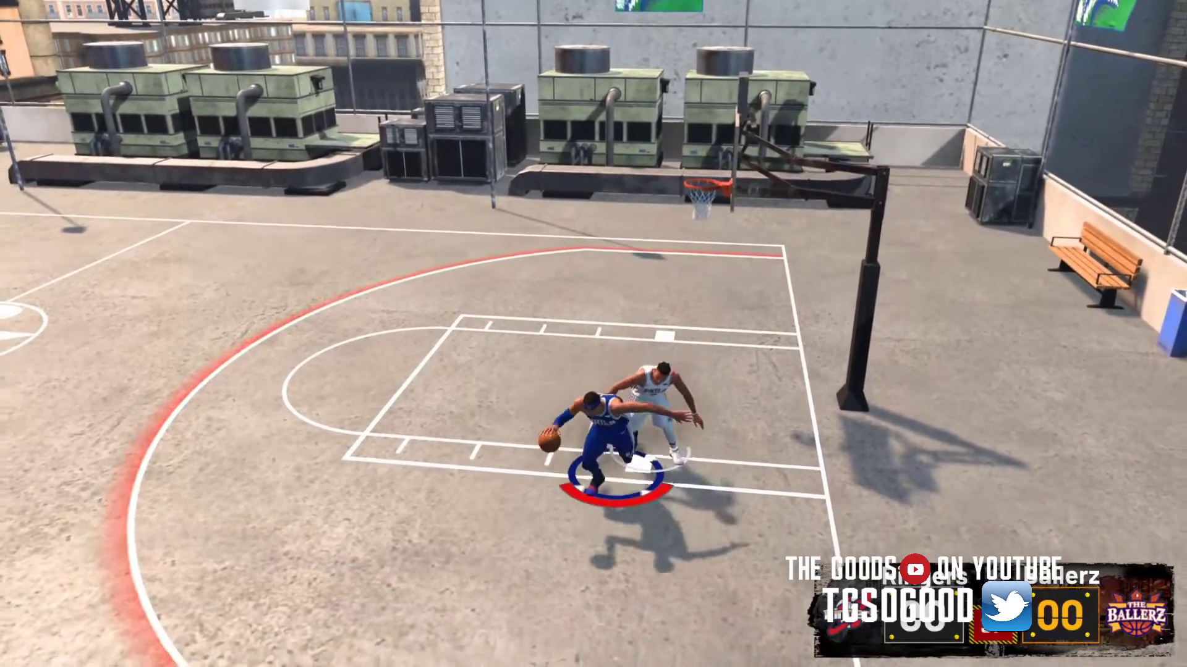
key(Escape)
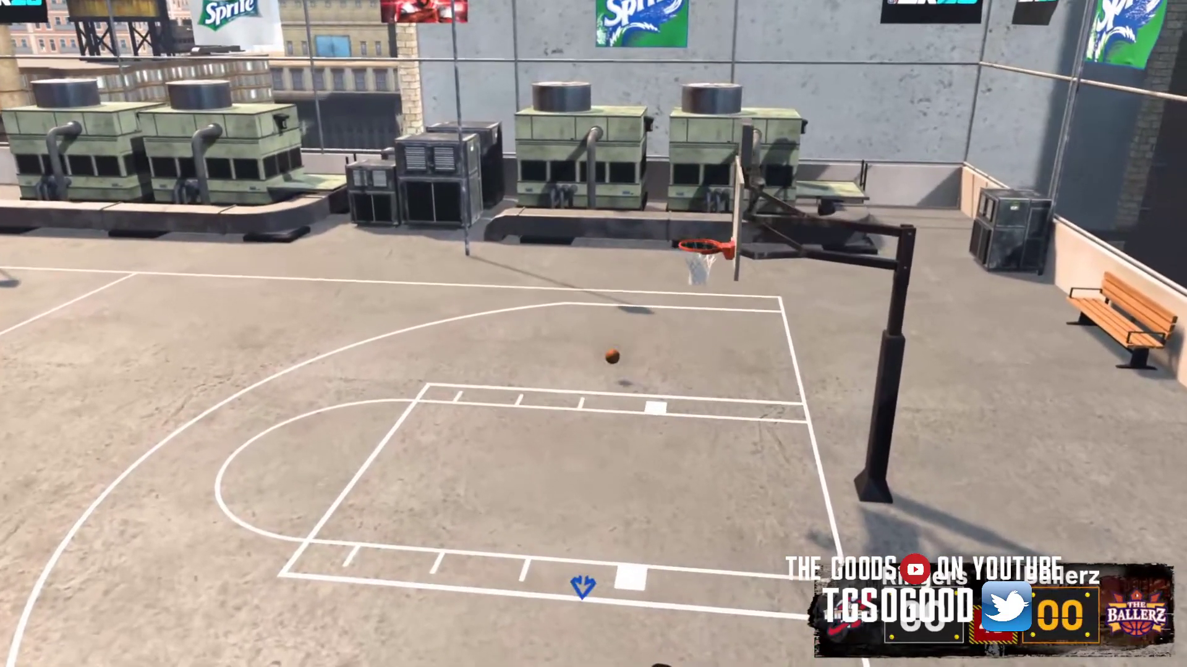
key(Escape)
key(Return)
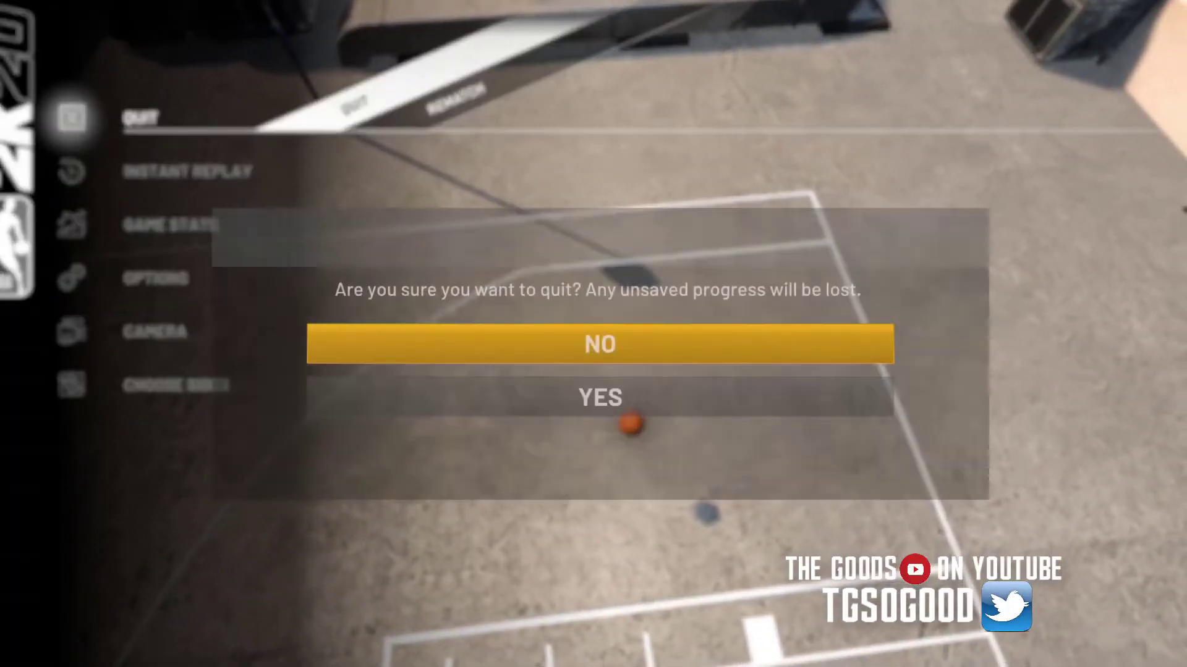
key(Down)
key(Return)
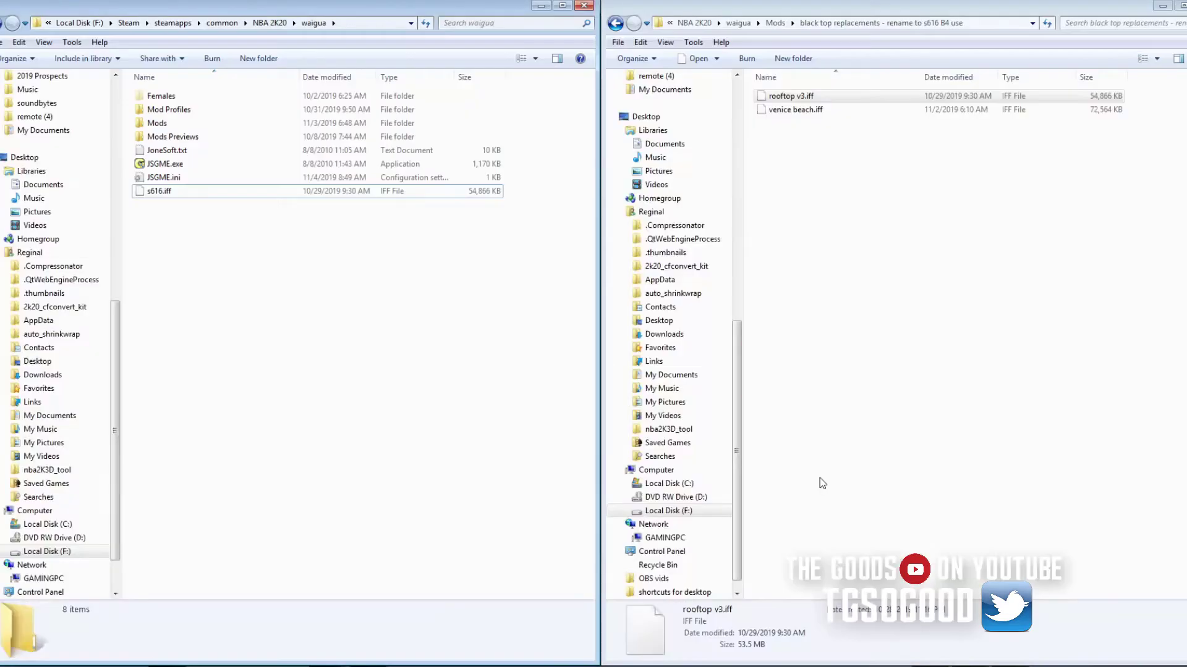
Delete s616.iff from the waigua folder
click(341, 193)
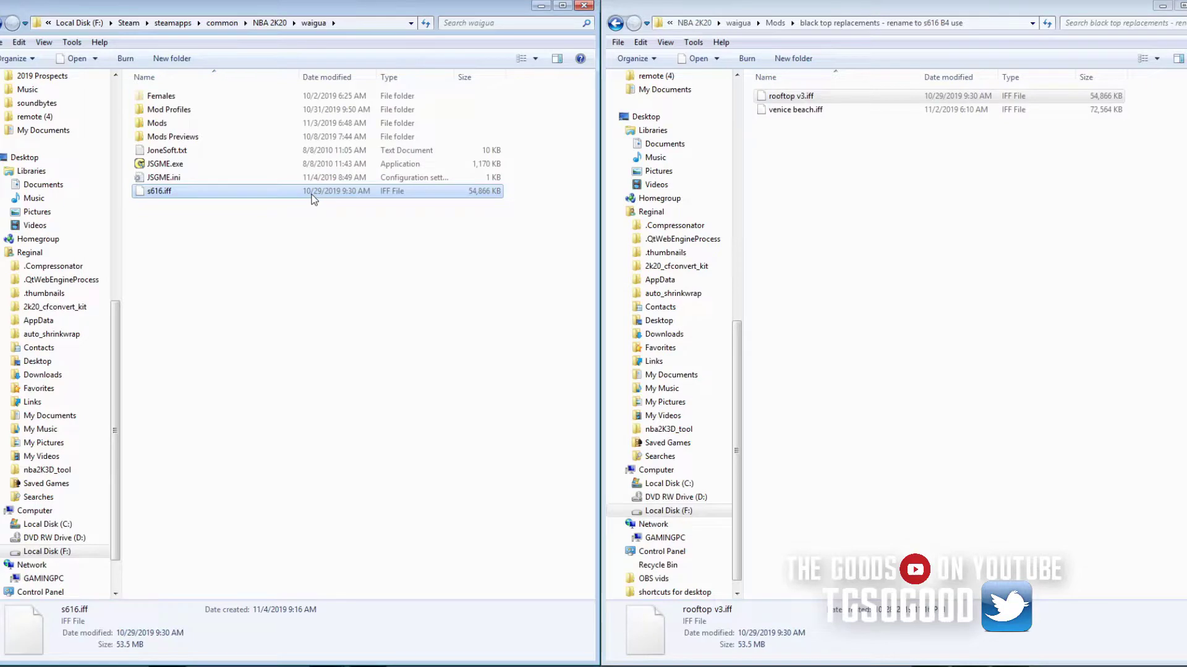
key(Delete)
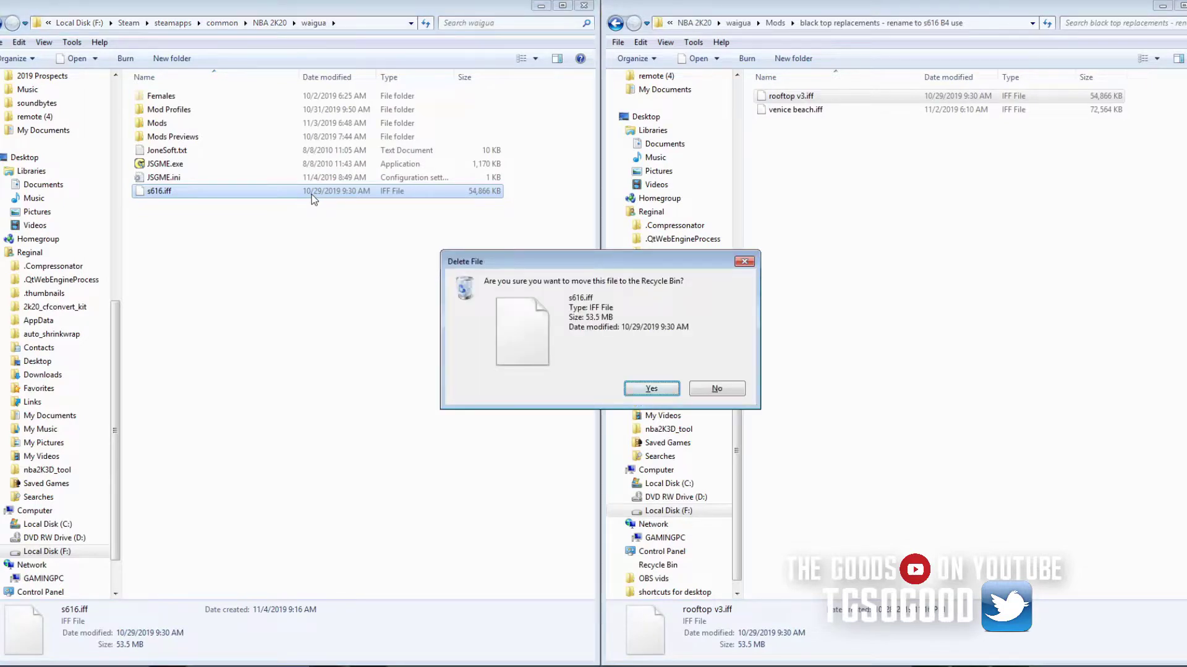
key(Return)
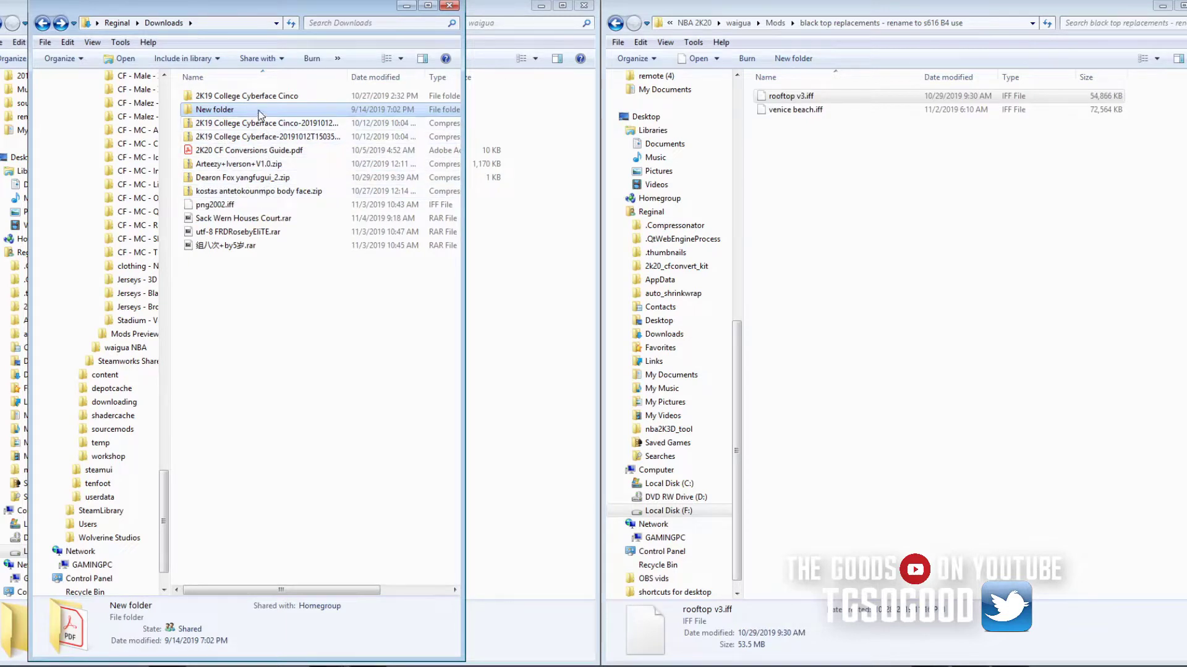
Open the Sack Wern Houses Court.rar archive from the Downloads folder, clear of the waigua folder window
click(272, 219)
drag(247, 6, 900, 58)
double_click(874, 270)
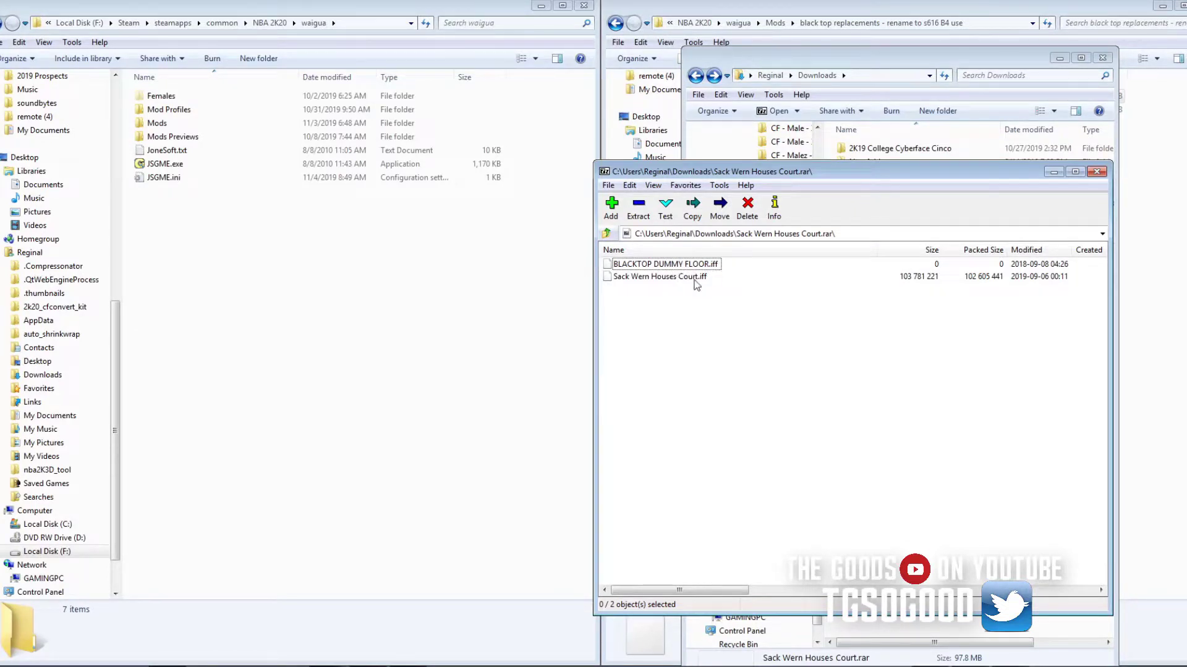
View the court's preview image on its download page, and extract Sack Wern Houses Court.iff into the black top replacements folder
click(617, 277)
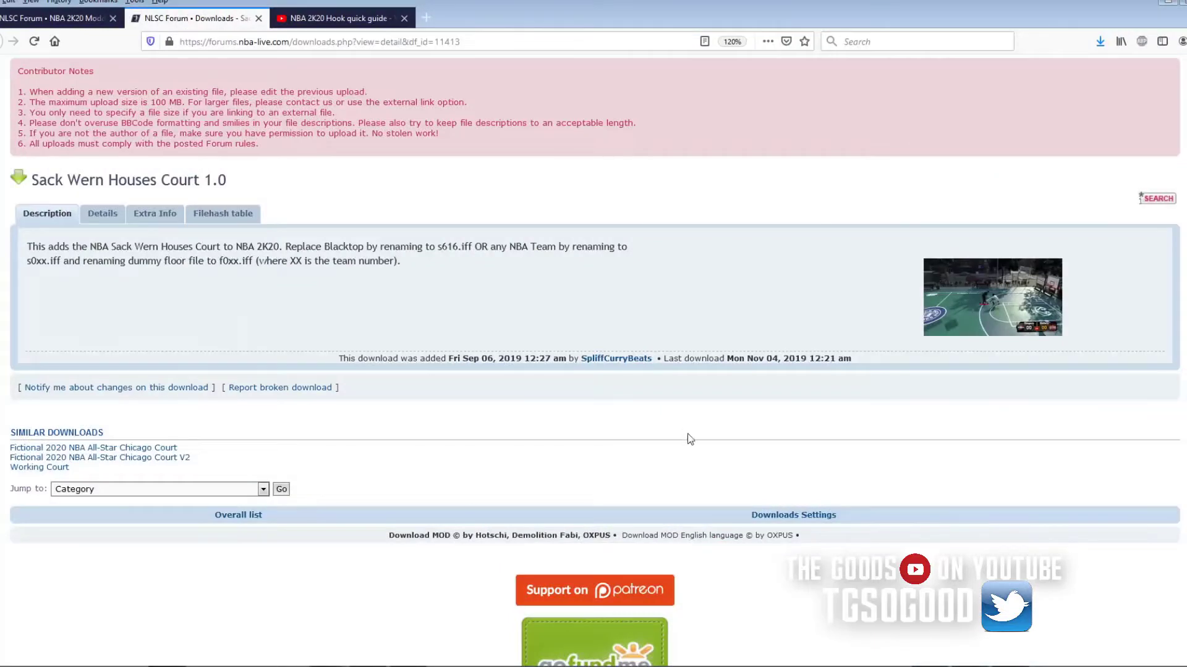
click(987, 286)
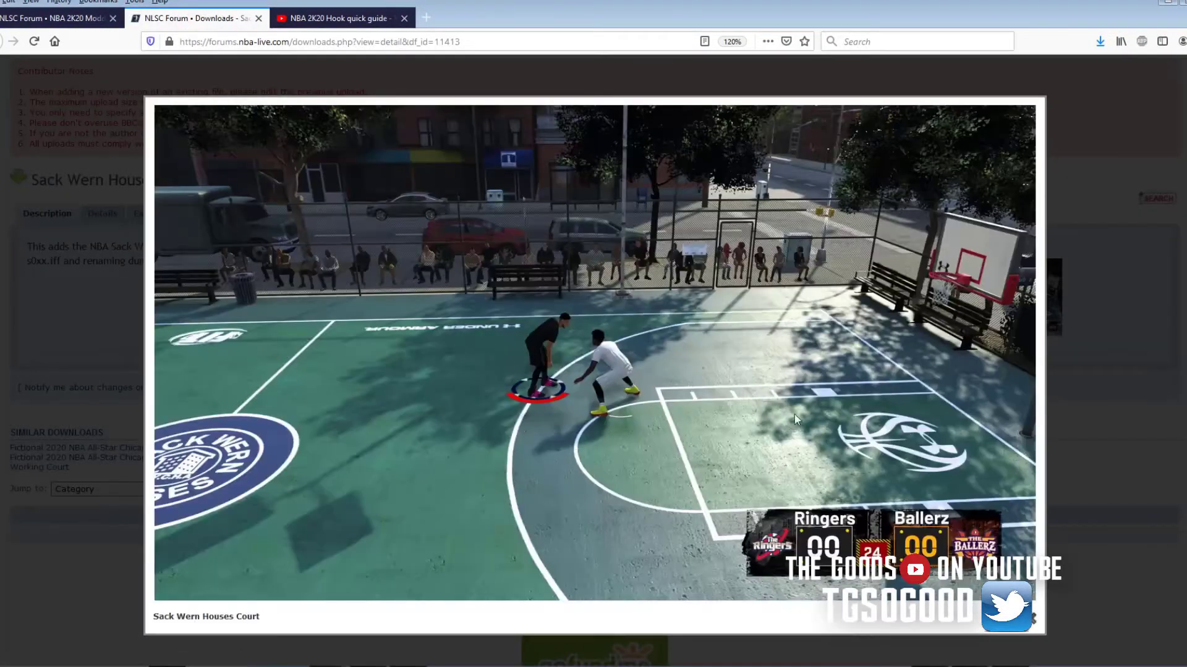
click(1165, 3)
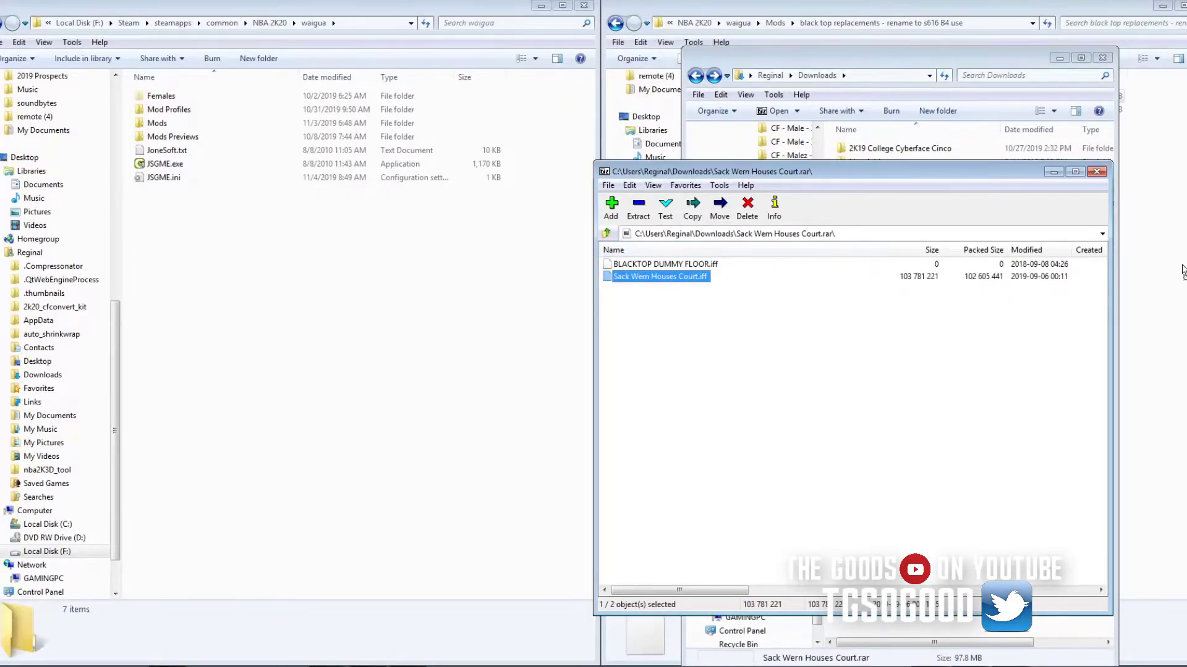
drag(1181, 272, 1181, 272)
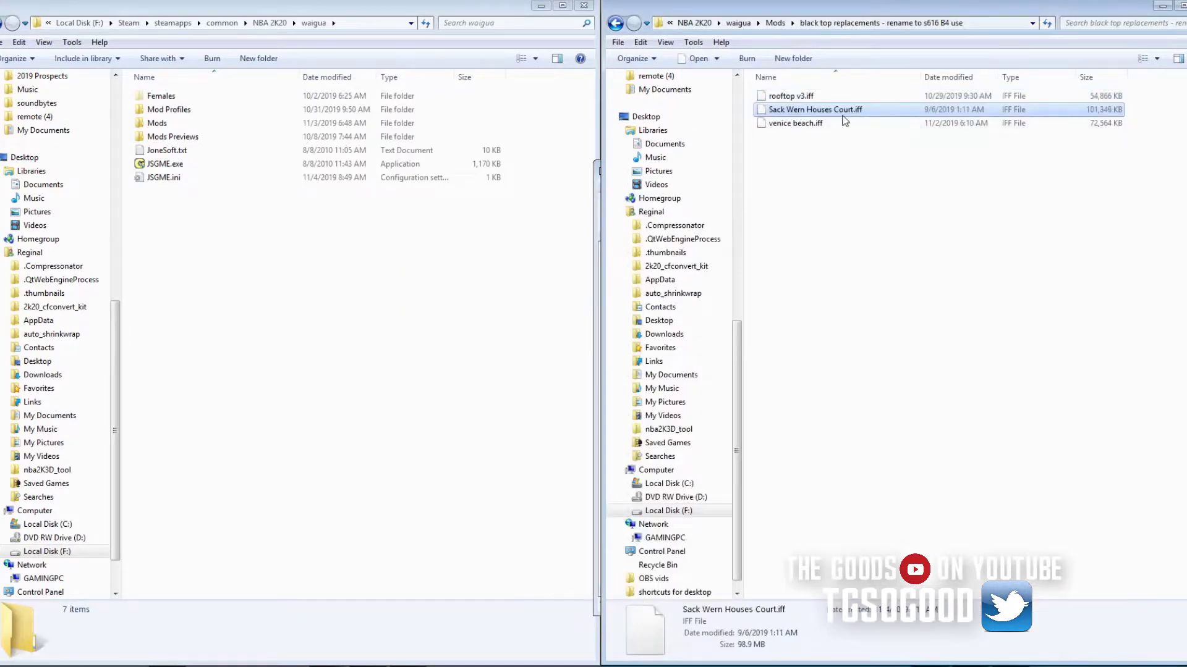
Copy Sack Wern Houses Court.iff from the black top replacements folder into the waigua folder
click(805, 113)
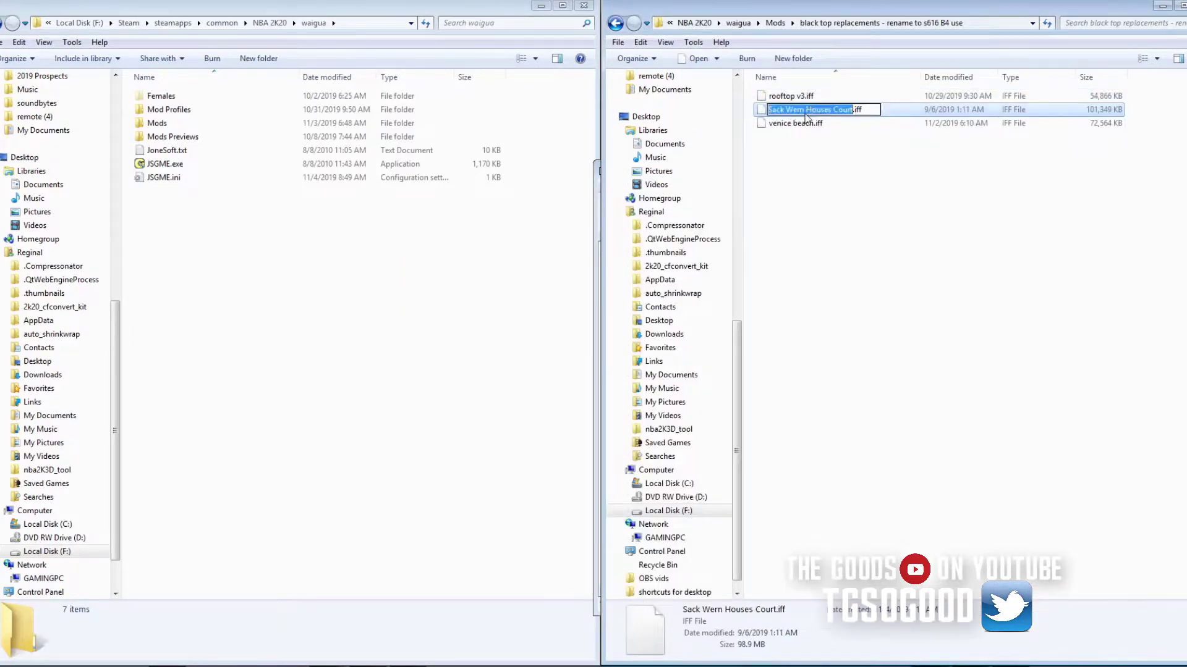
right_click(805, 114)
click(760, 114)
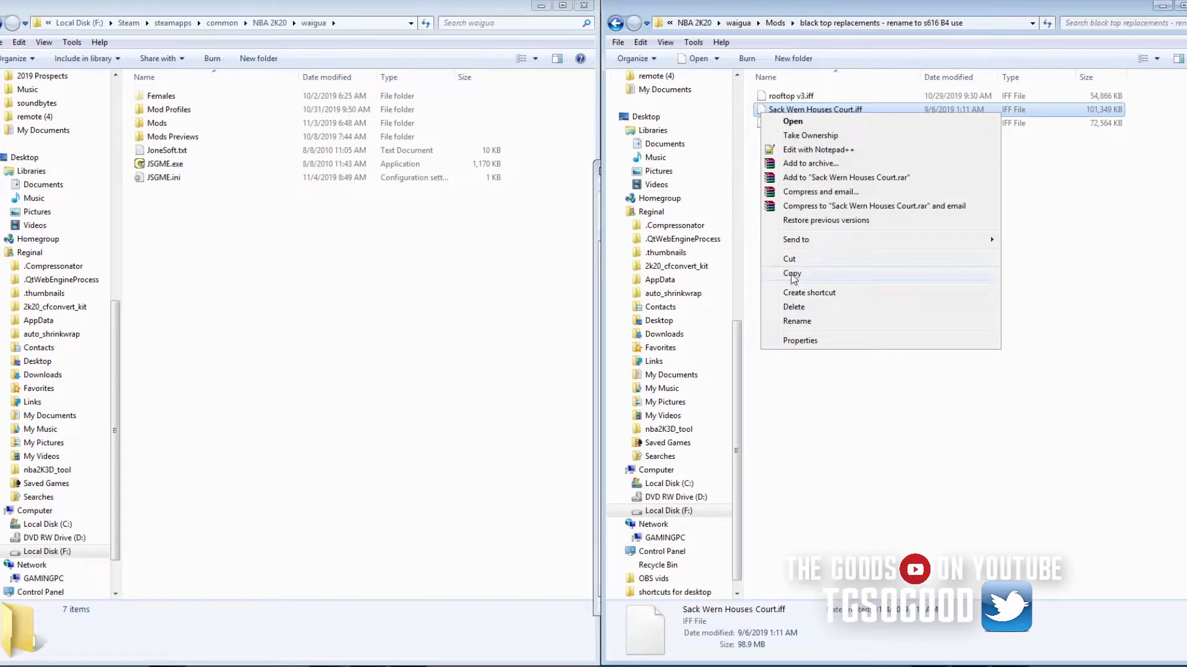
click(794, 275)
right_click(288, 296)
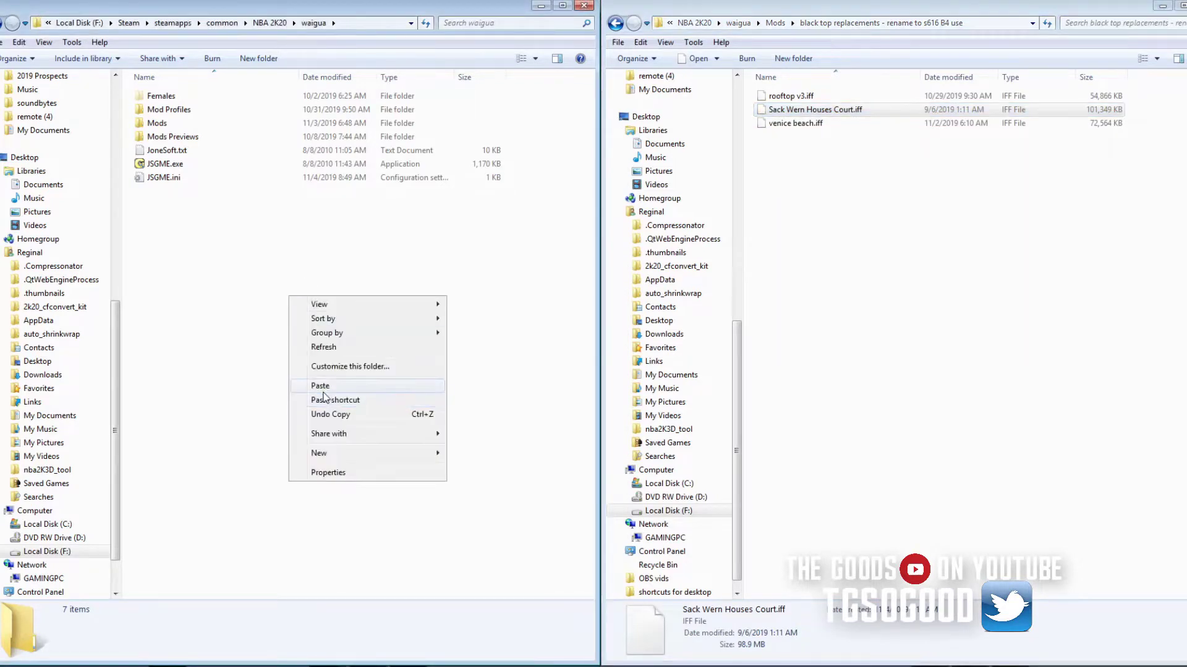
click(322, 387)
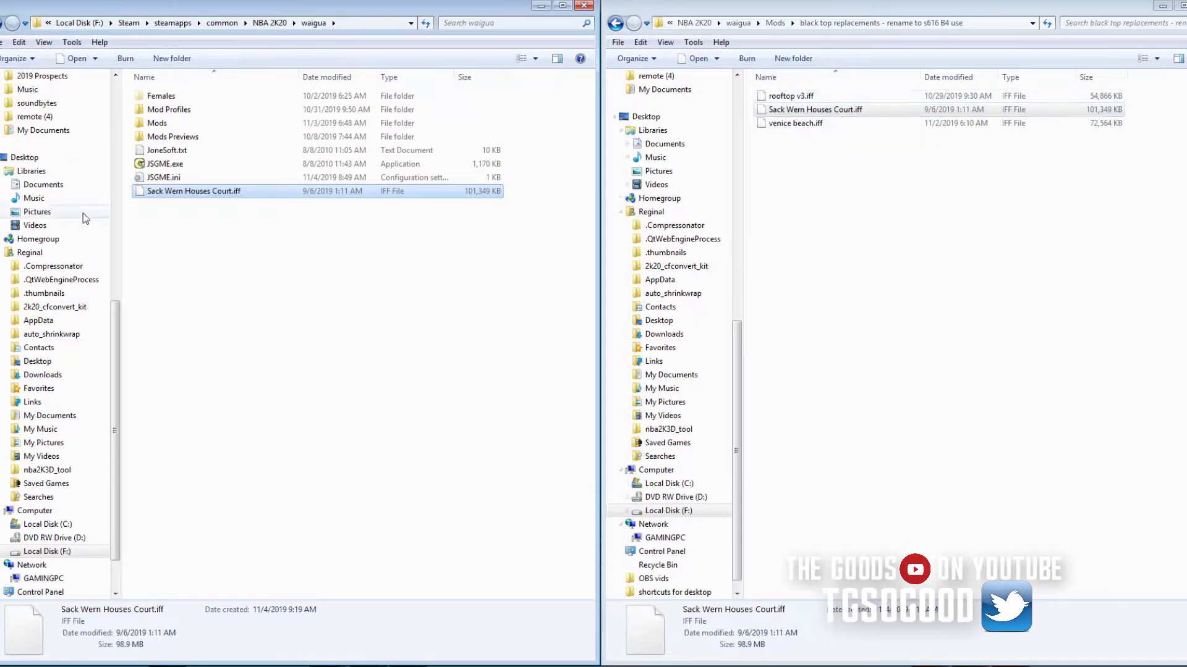
Rename the Sack Wern Houses Court.iff copy in the waigua folder to s616.iff
click(184, 192)
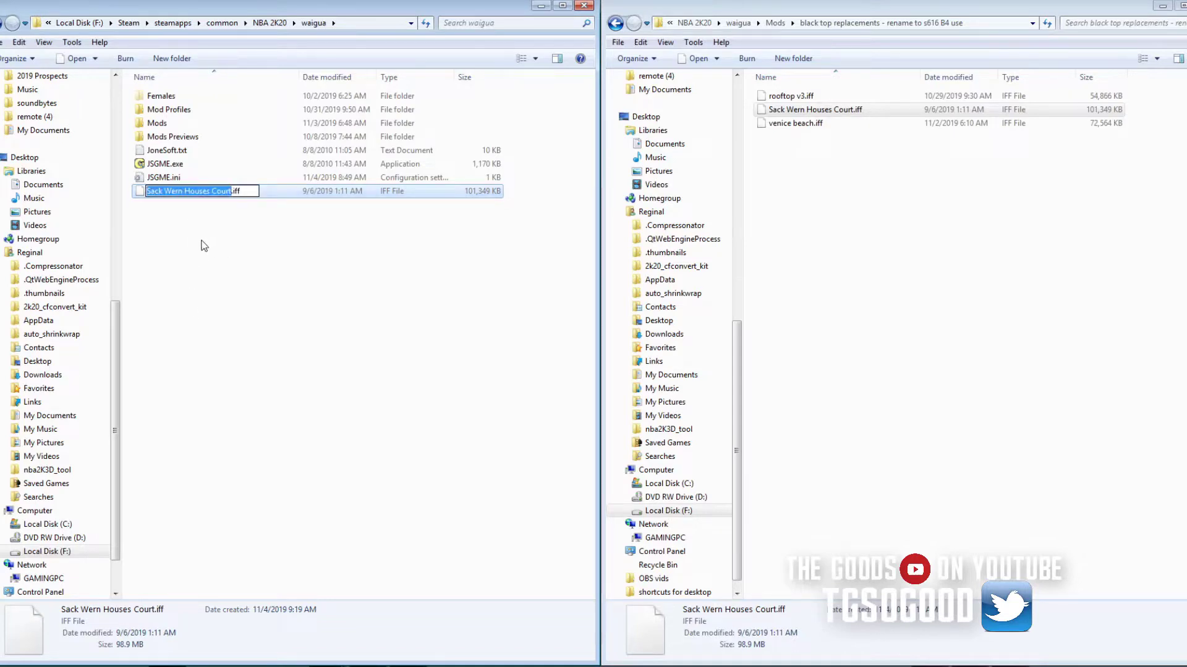
key(BackSpace)
text(s6)
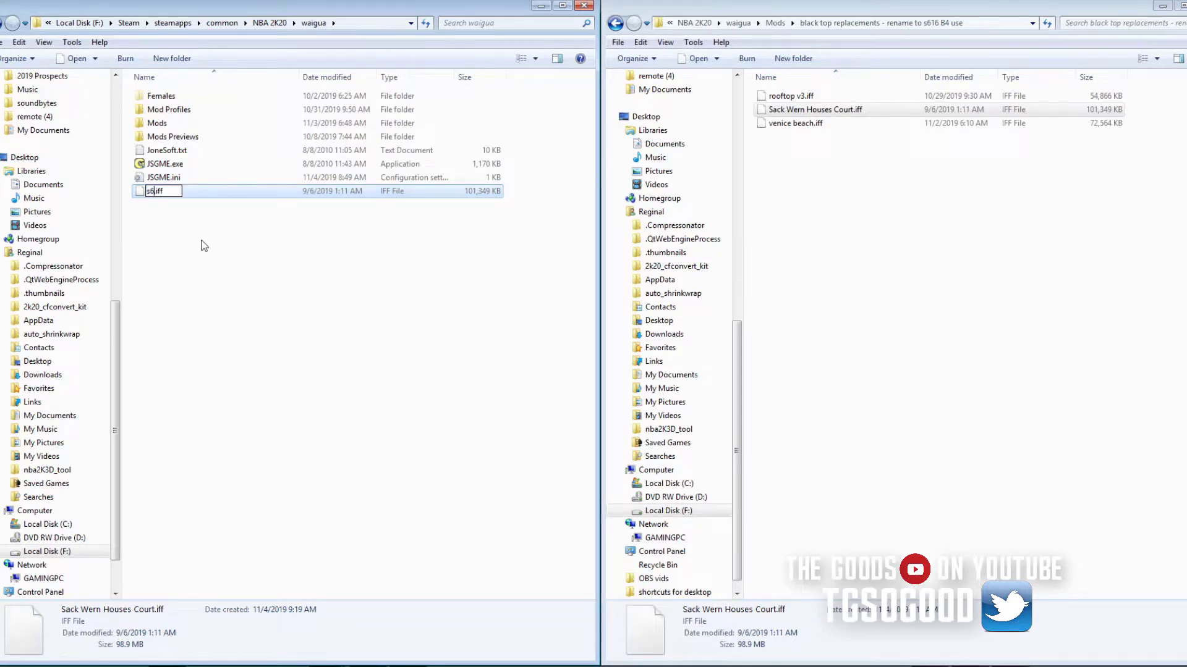
text(16)
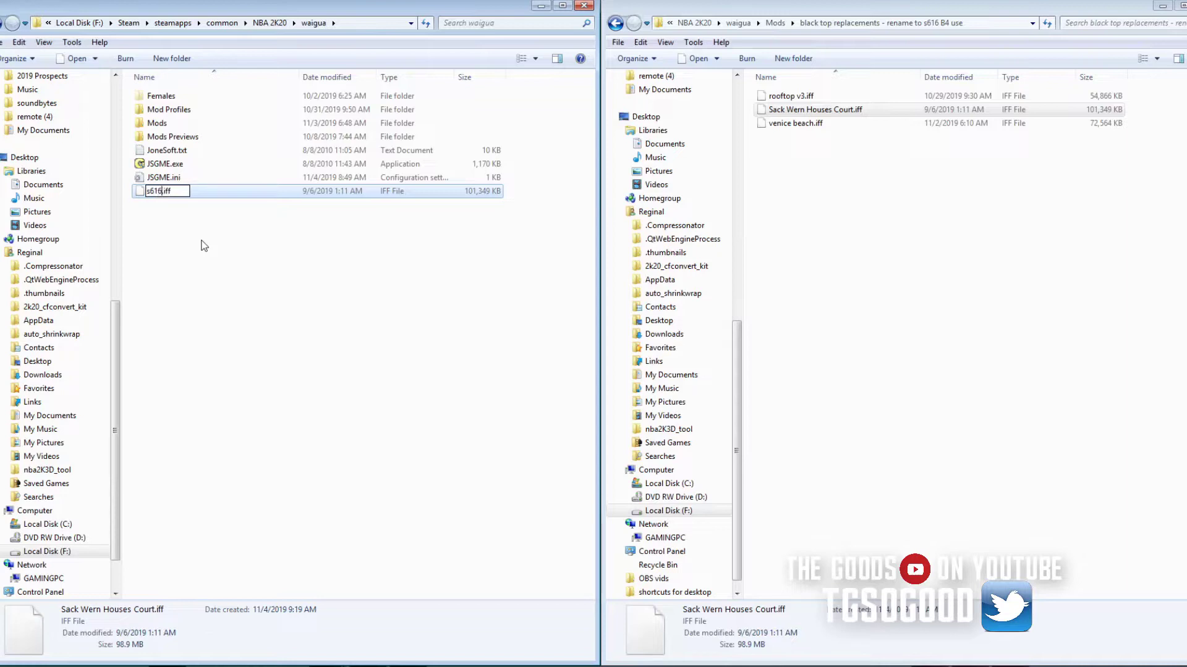
key(Return)
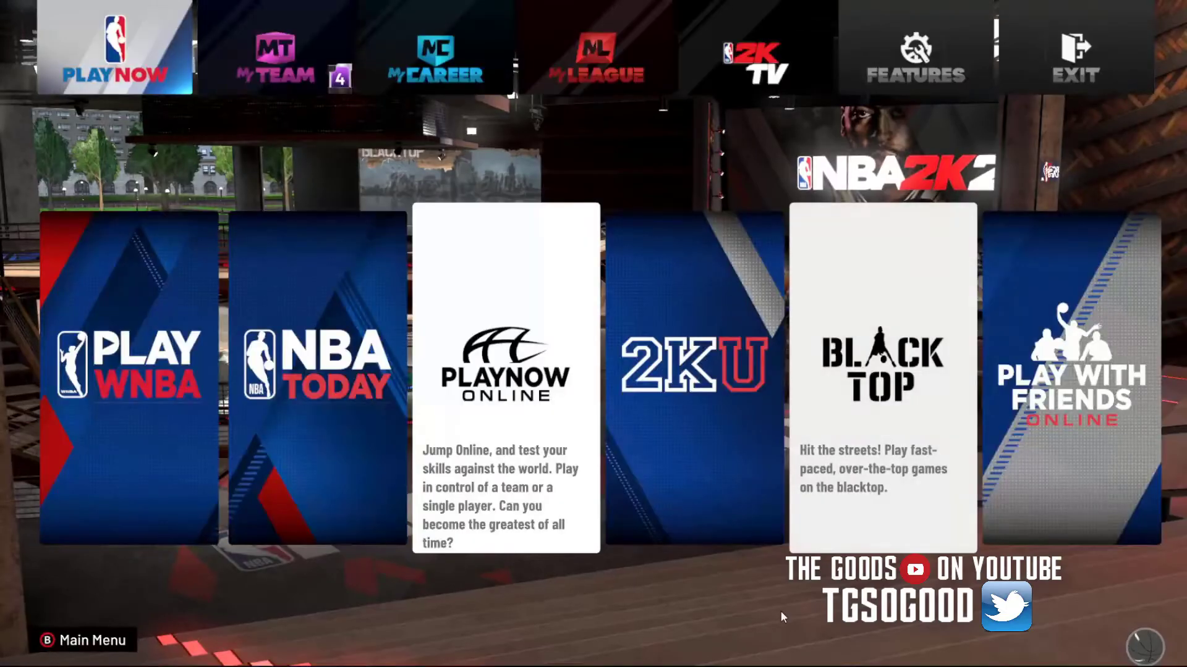
Return to NBA 2K20 and set up a One vs One Blacktop game with Player 1 on the Ballerz side
click(877, 417)
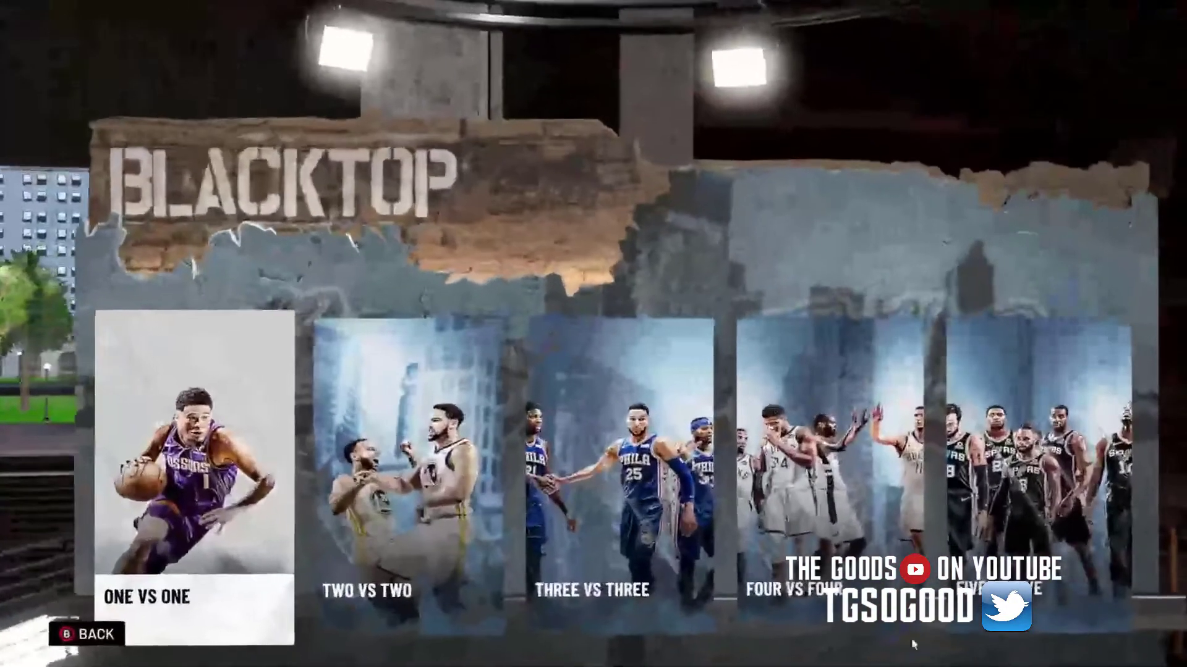
key(Return)
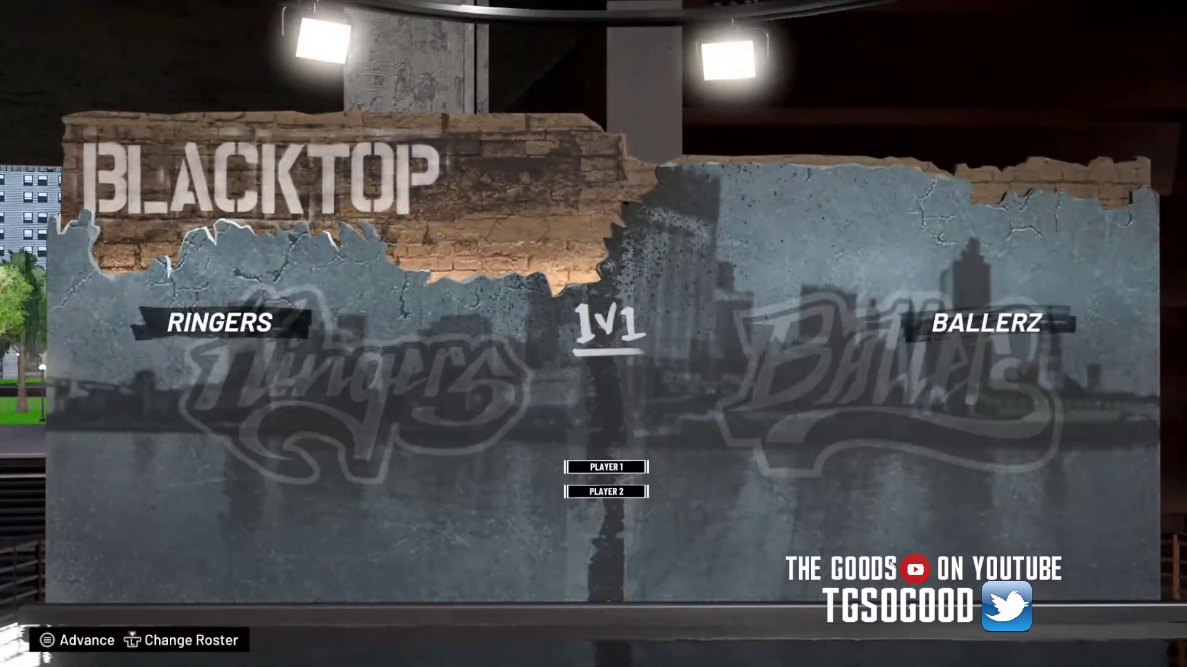
key(Right)
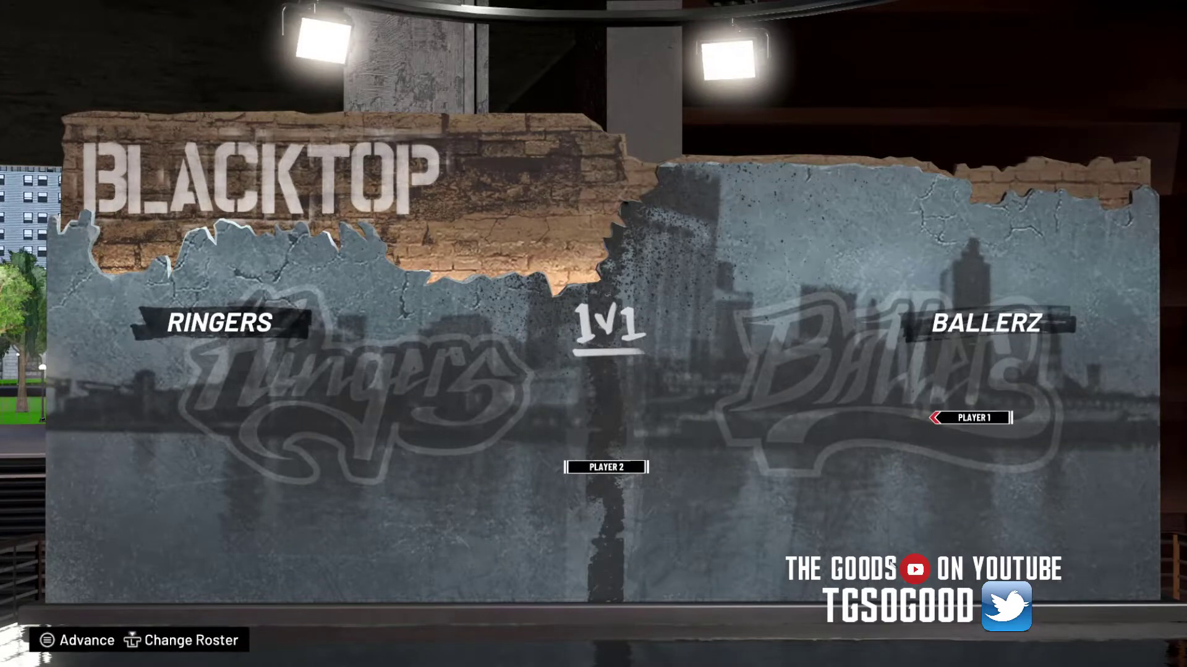
key(Return)
Pick Al Horford for the Ringers and Tobias Harris for the Ballerz from the Philadelphia 76ers
key(Return)
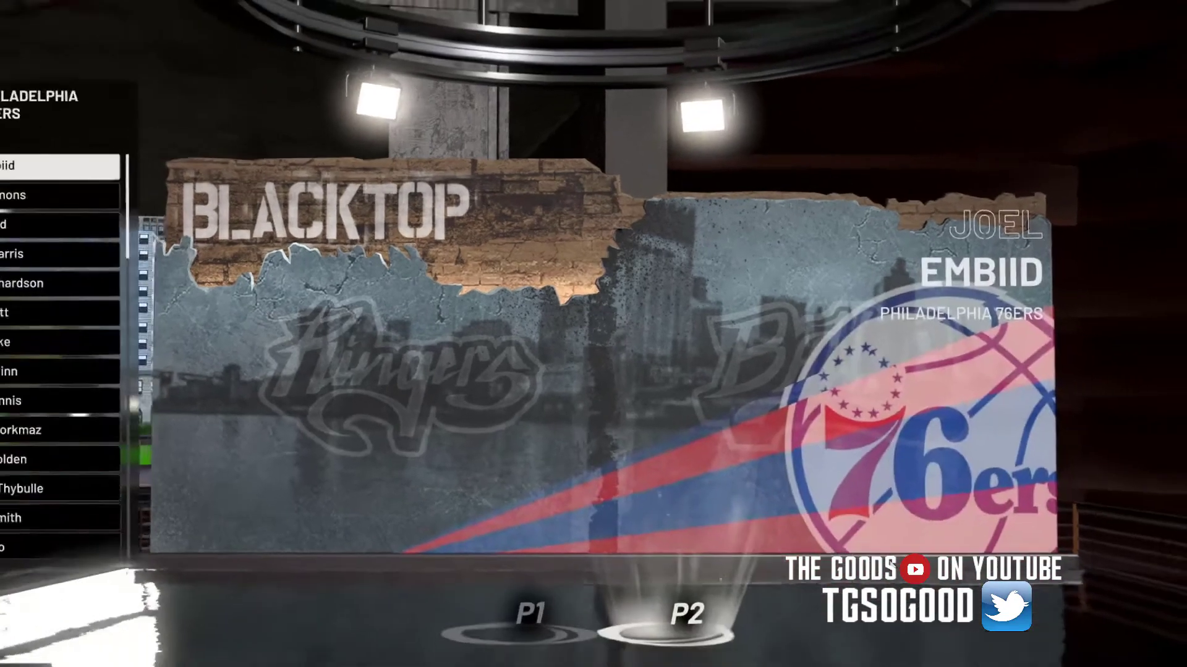
key(Down)
key(Down)
key(Return)
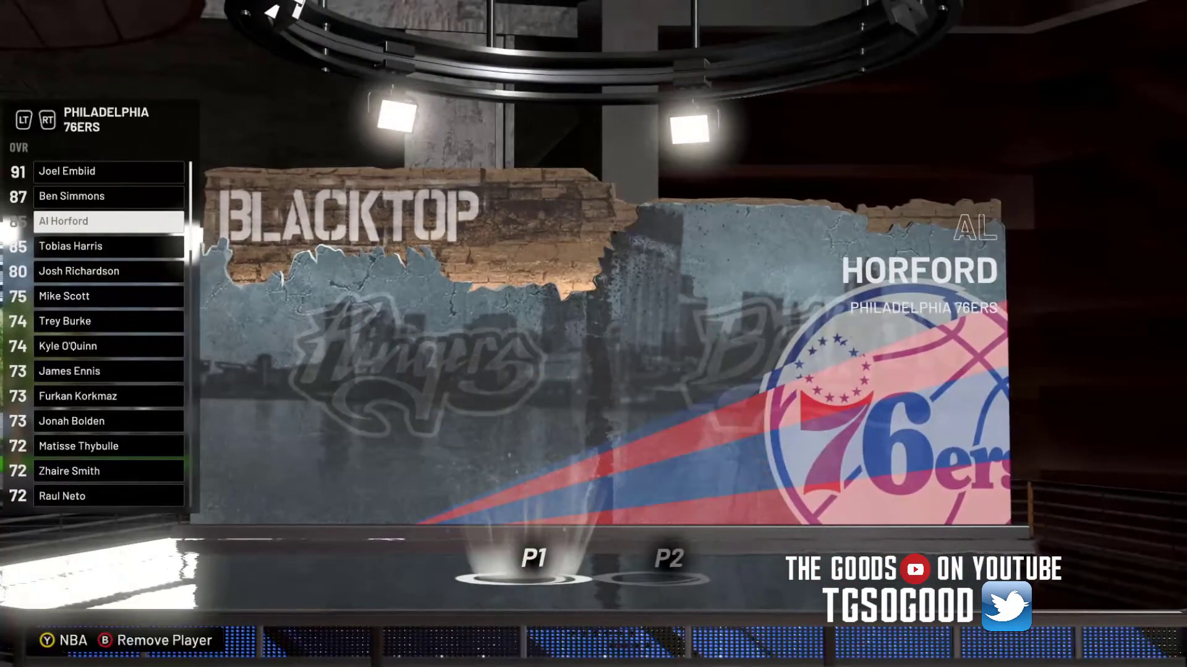
key(Down)
key(Return)
key(Return)
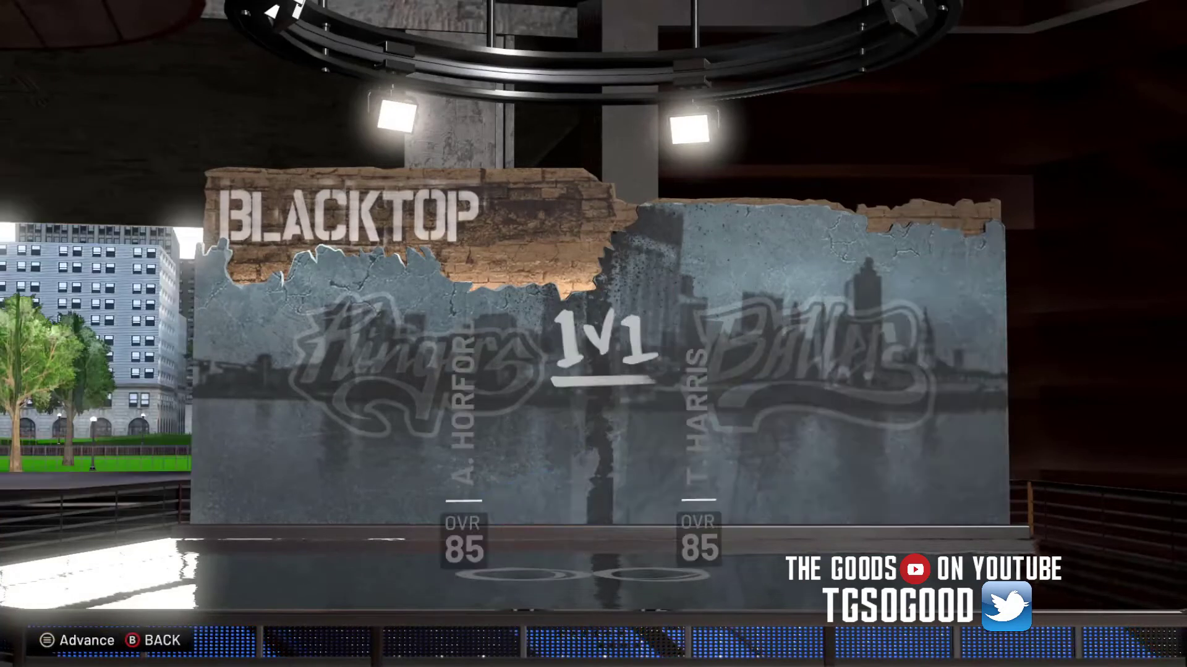
Start the Al Horford versus Tobias Harris game, check the Sack Wern court, and quit to the main menu
key(Return)
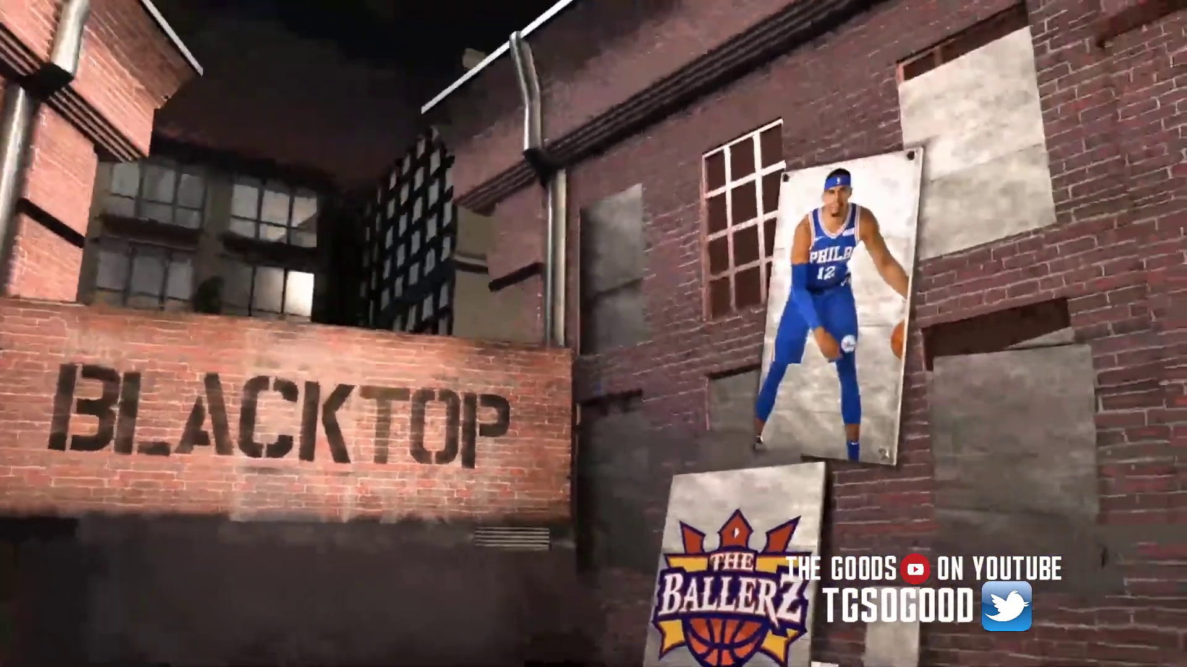
key(Return)
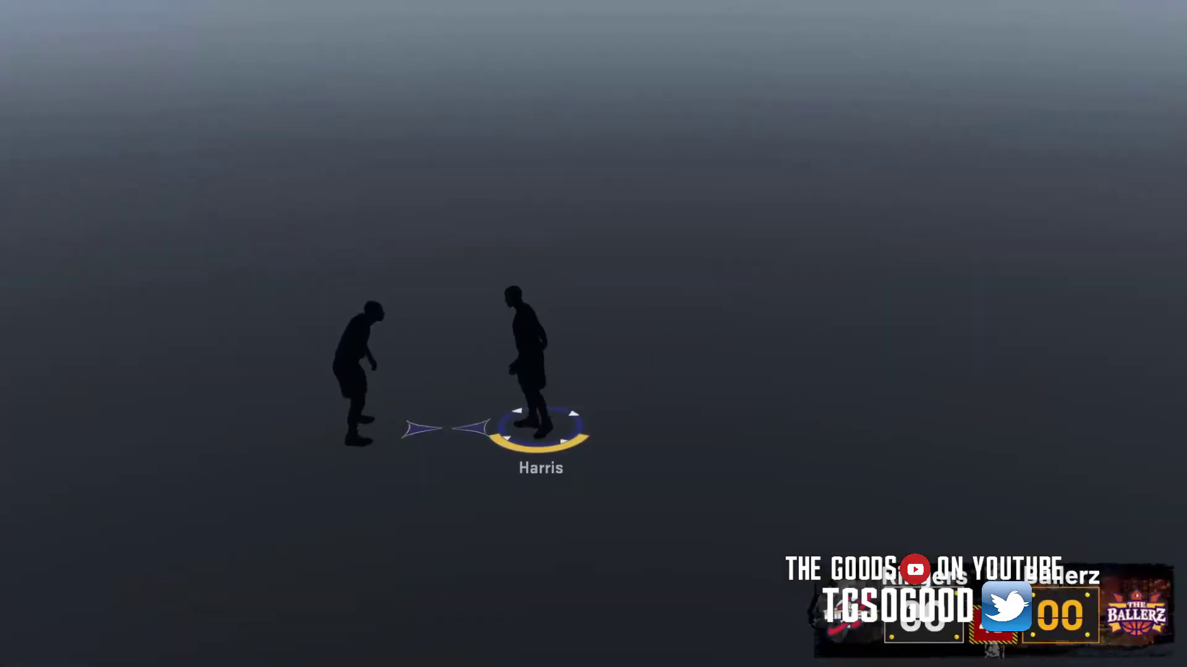
key(Escape)
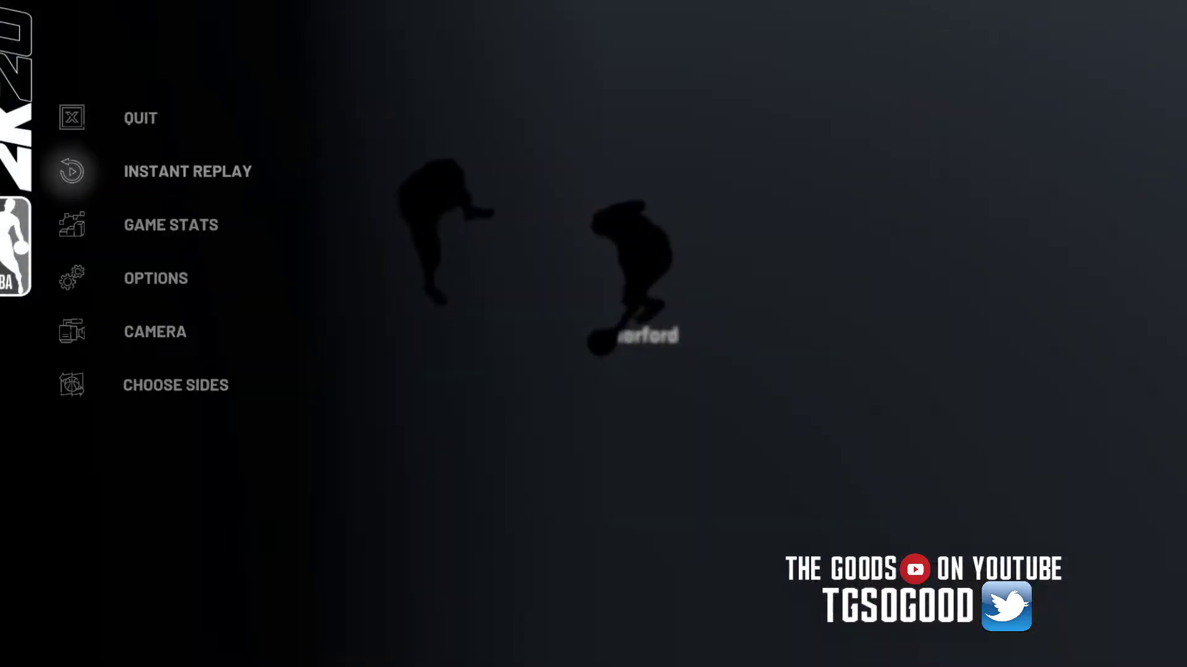
key(Return)
key(Down)
key(Return)
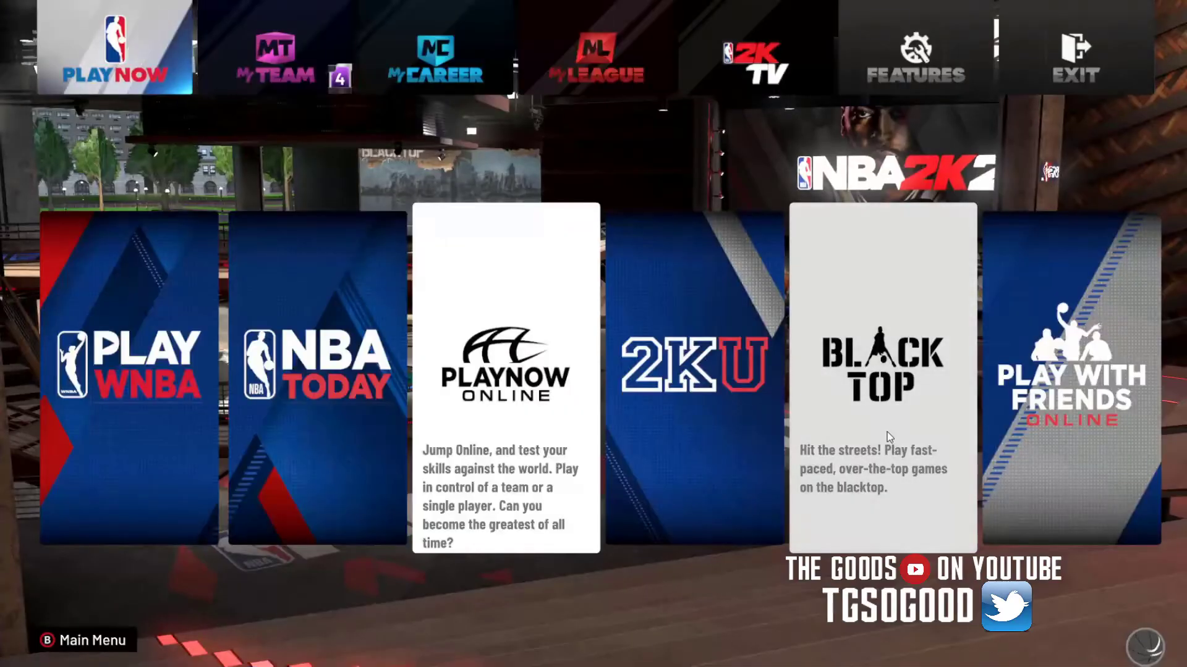
Open Blacktop mode, enter the One vs One setup, and back out to the game type selection
click(888, 437)
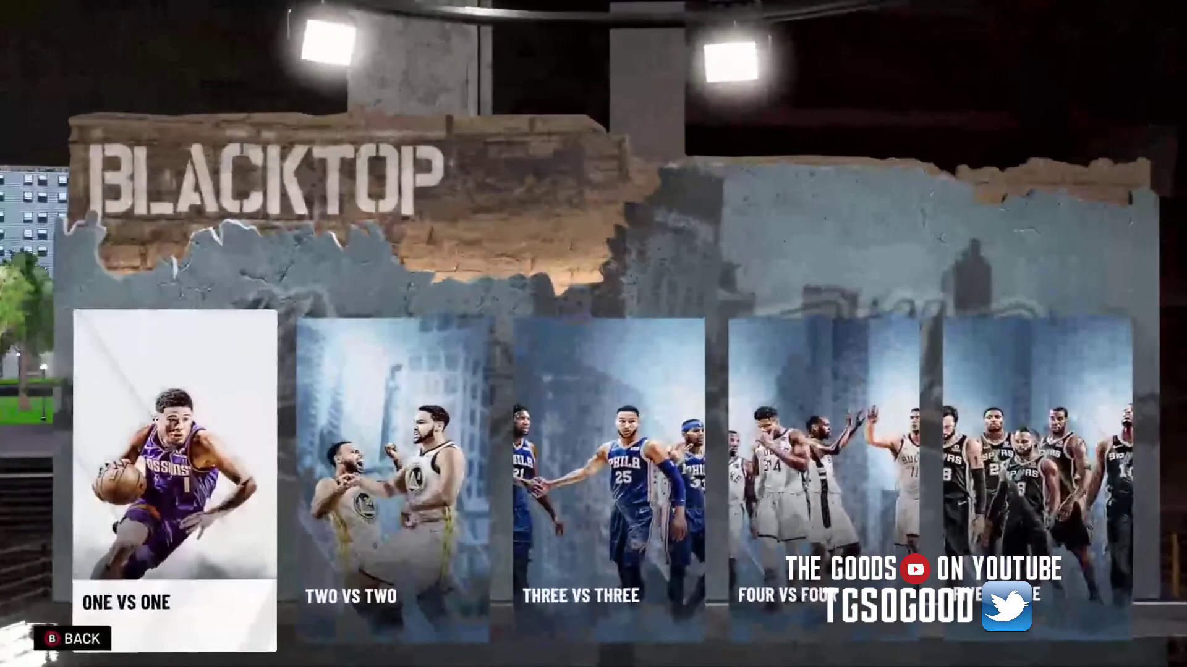
key(Return)
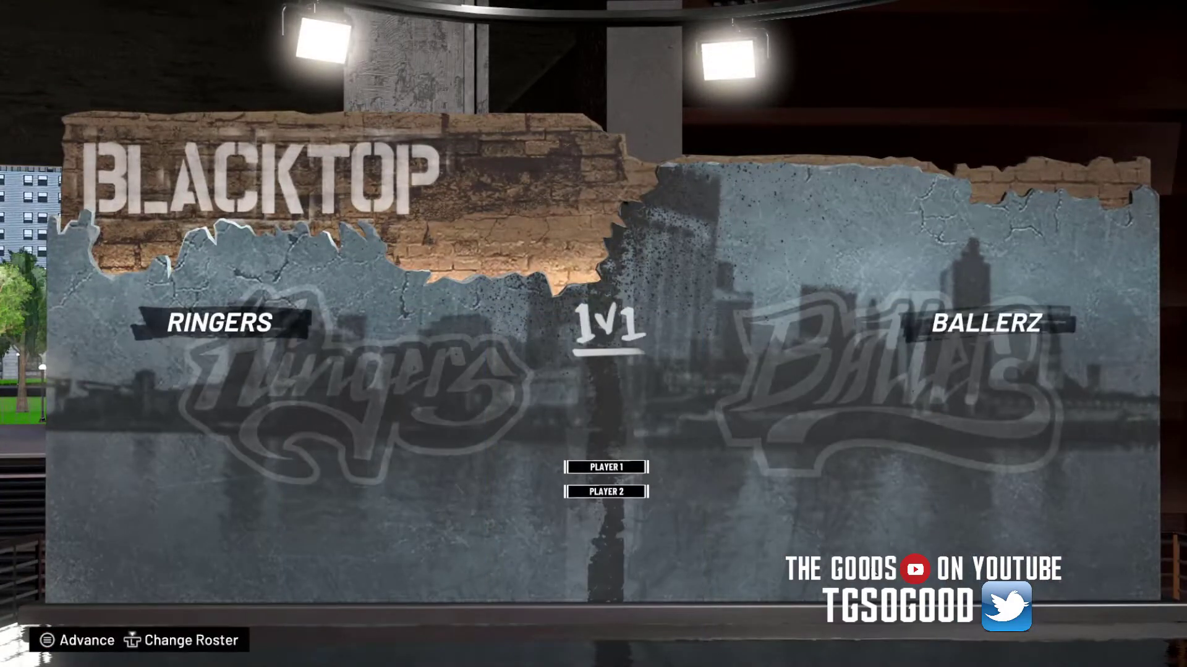
key(Escape)
Switch to Windows Explorer and delete s616.iff from the waigua folder
key(alt+Tab)
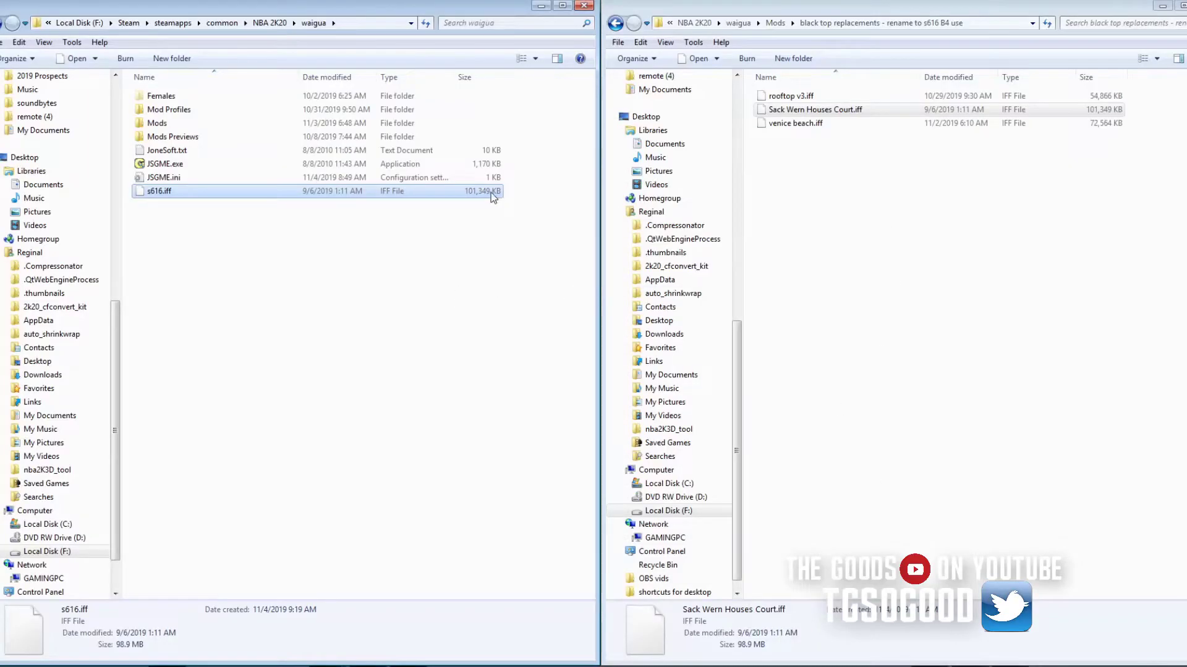
click(422, 301)
click(483, 193)
key(Delete)
key(Return)
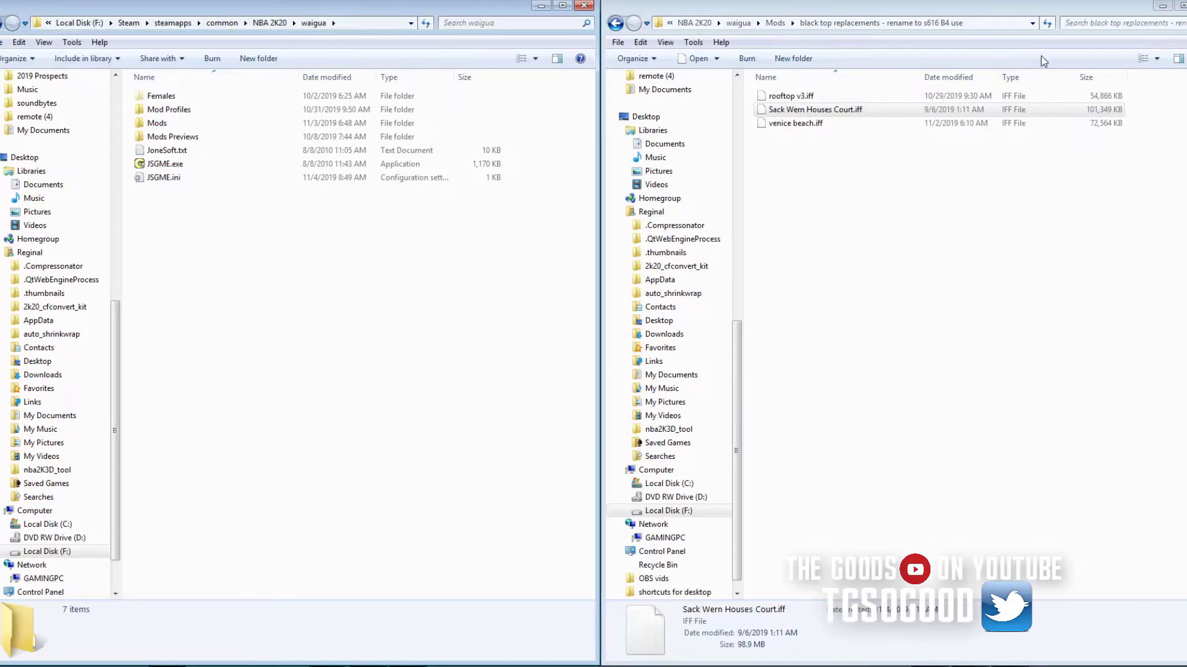
Copy venice beach.iff from the black top replacements folder into the waigua folder
right_click(802, 124)
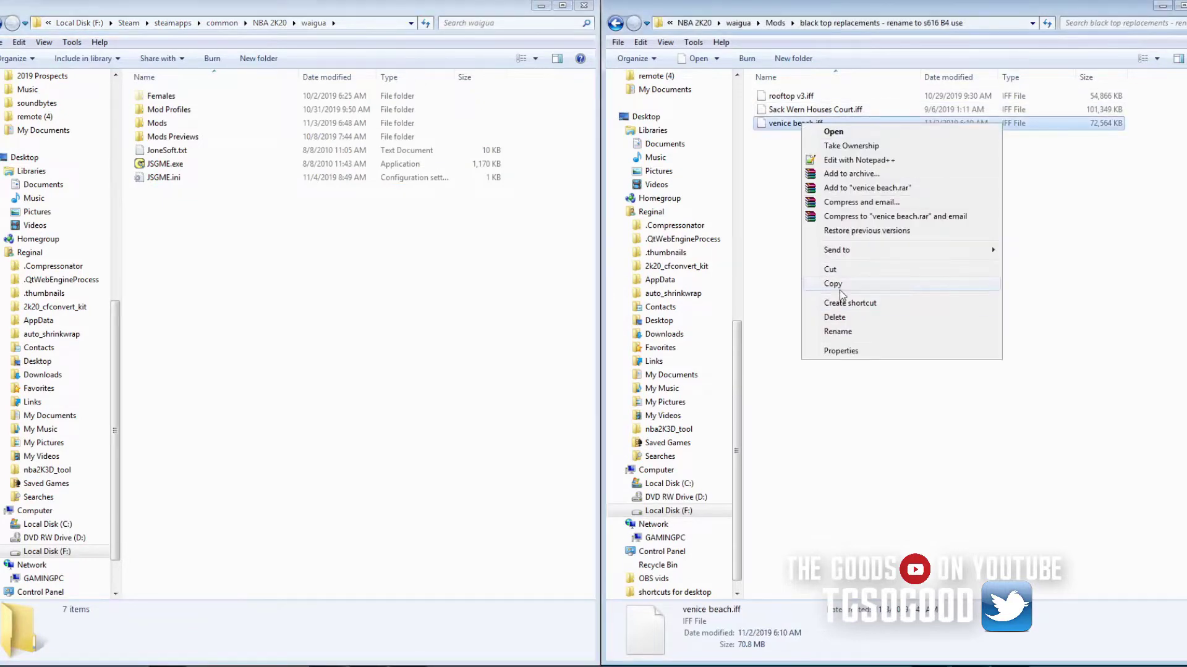
click(839, 289)
right_click(285, 330)
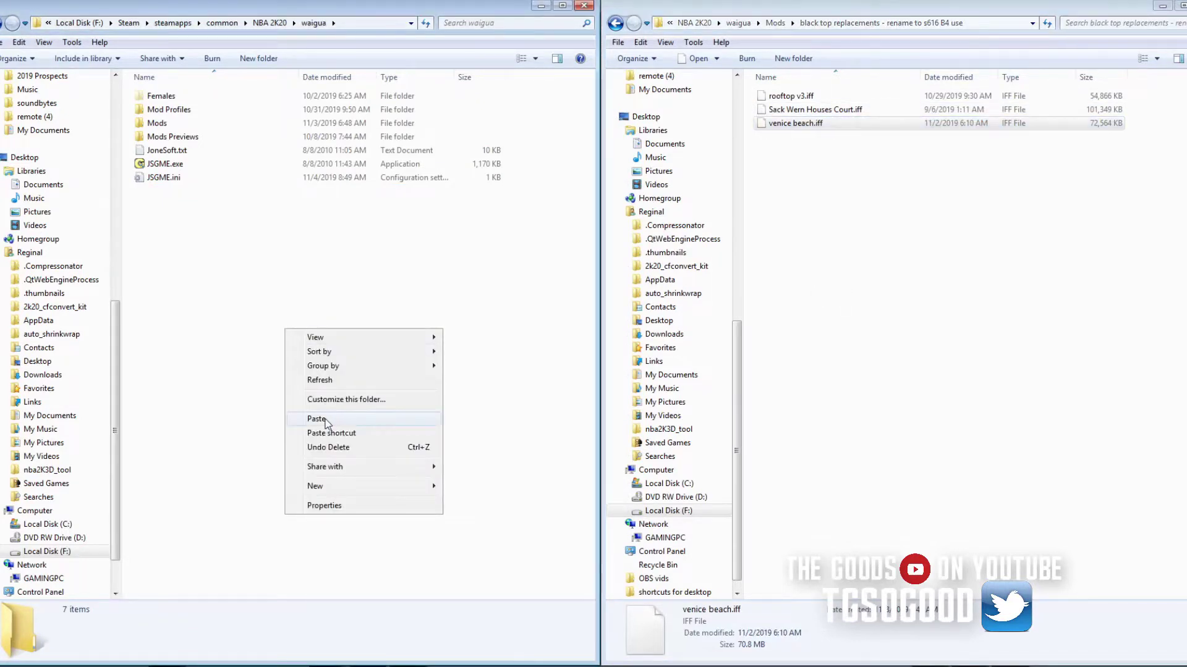
click(317, 419)
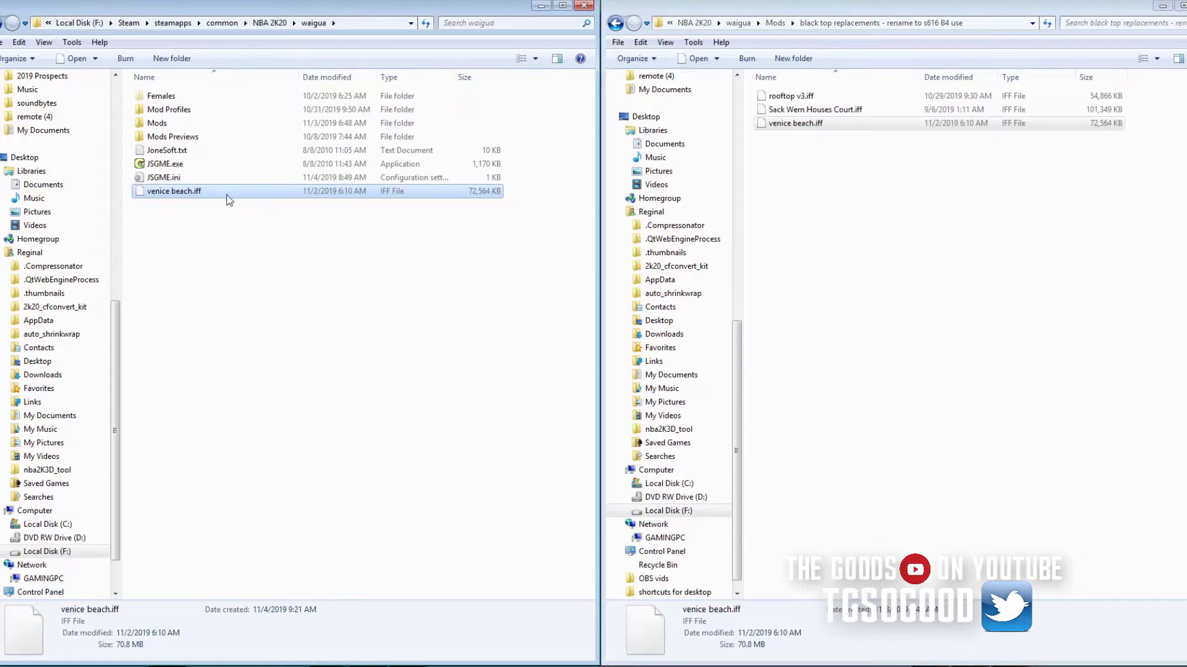
Rename the venice beach.iff copy in the waigua folder to s616.iff
key(F2)
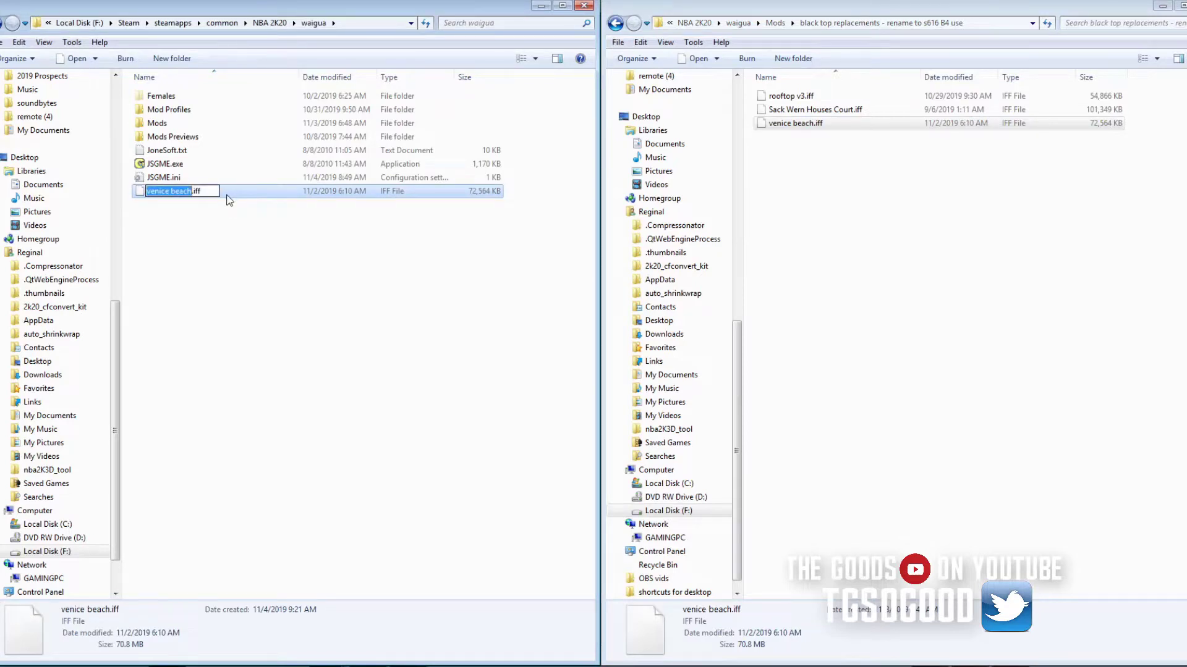
text(s6)
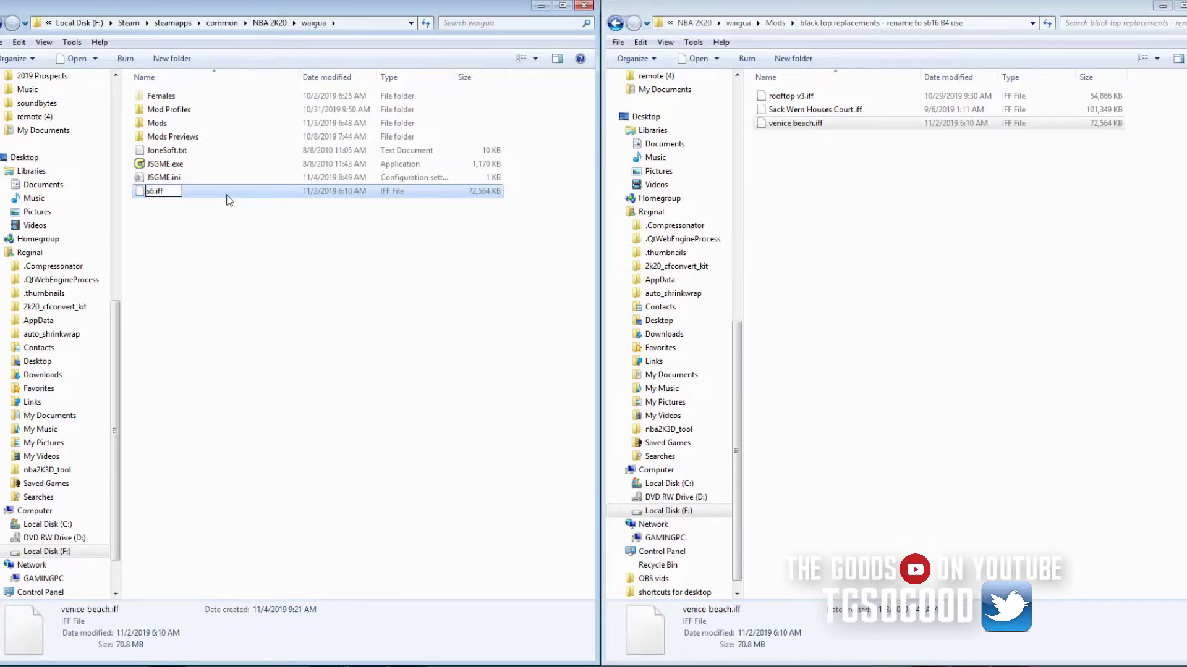
text(16)
key(Return)
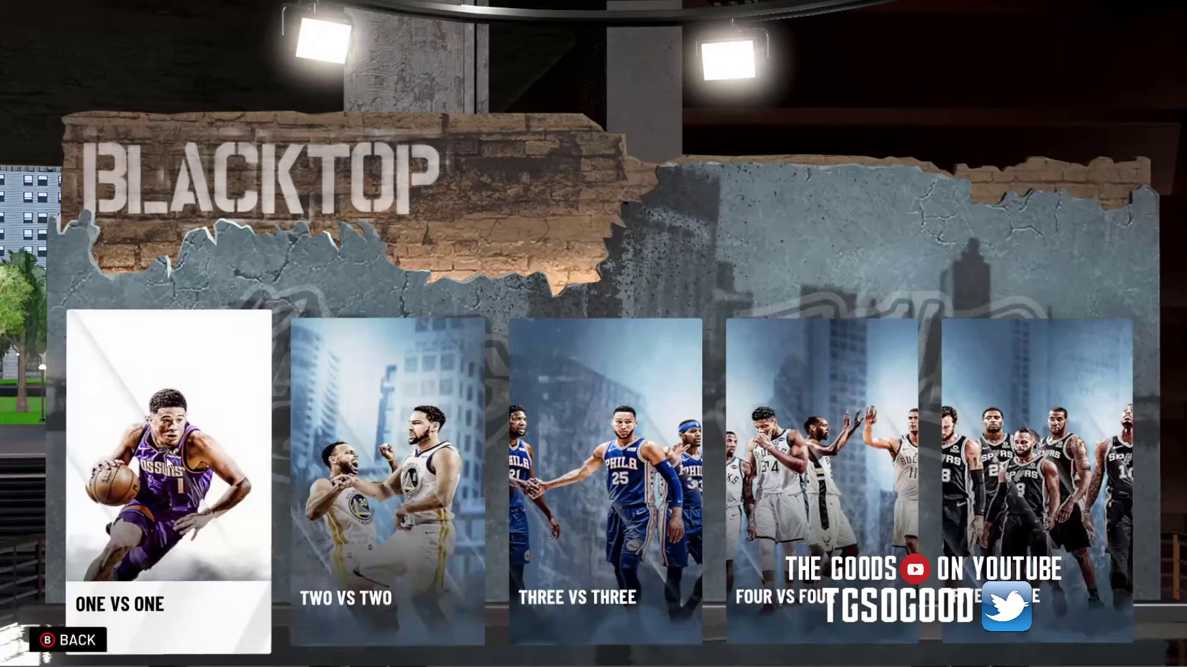
Return to NBA 2K20 and set up a One vs One game with Player 2 on the Ringers side
click(166, 463)
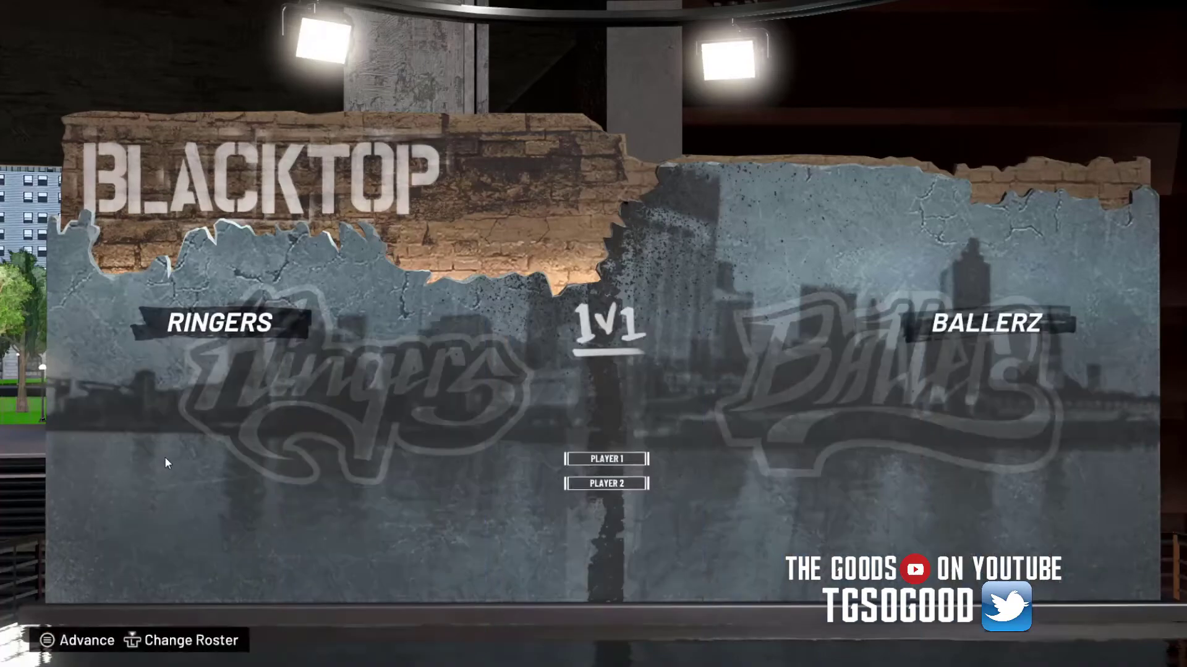
key(Left)
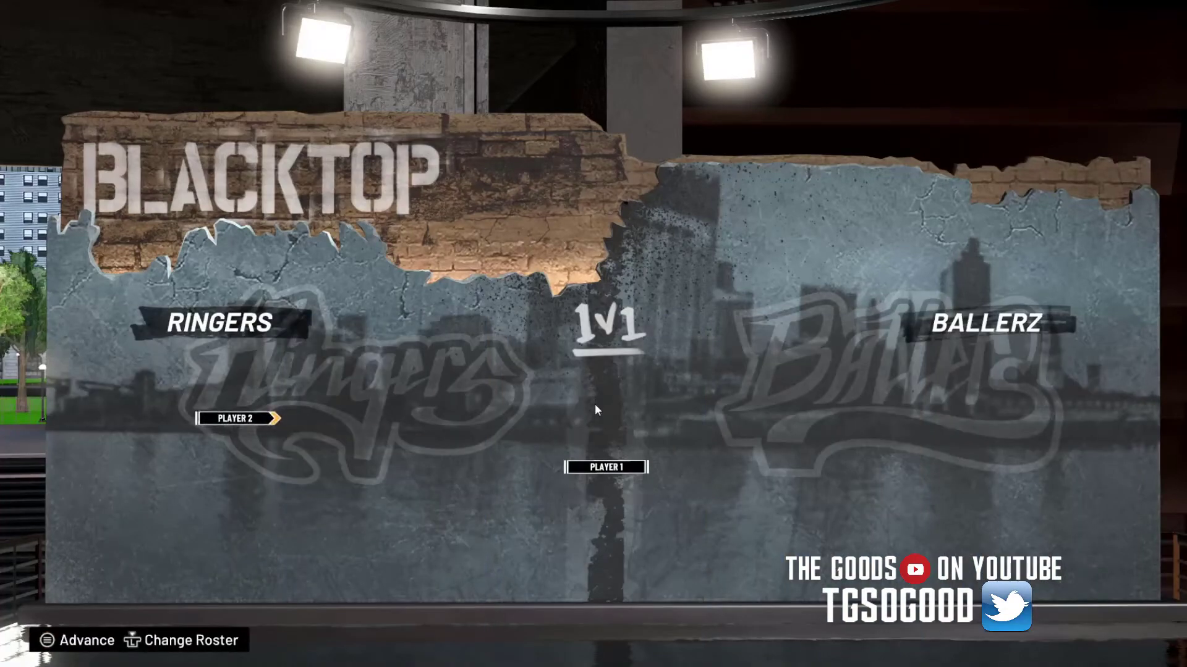
key(Return)
key(Return)
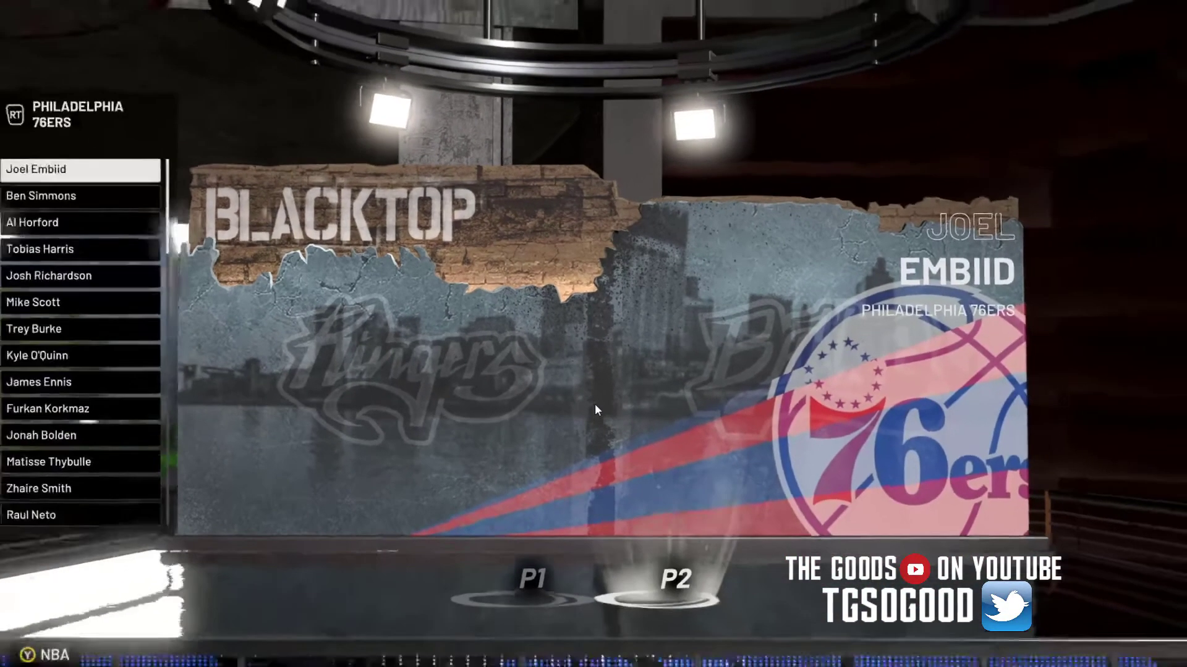
Pick Al Horford for the Ringers and Tobias Harris for the Ballerz from the Philadelphia 76ers, and start the game
key(Down)
key(Down)
key(Return)
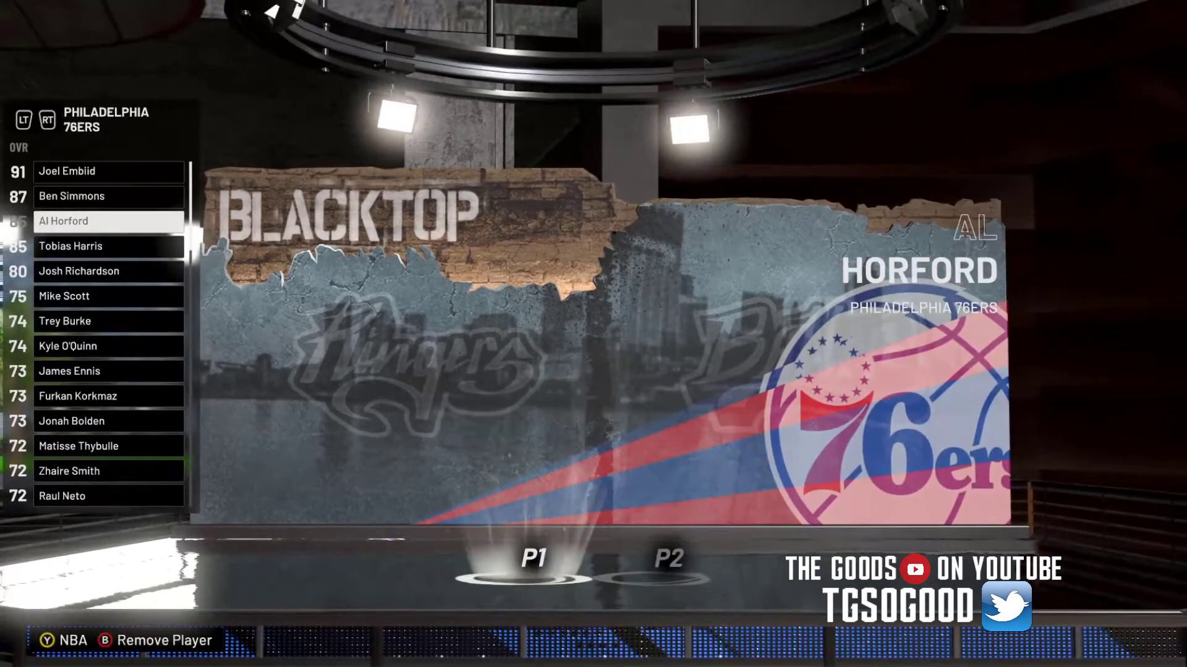
key(Down)
key(Return)
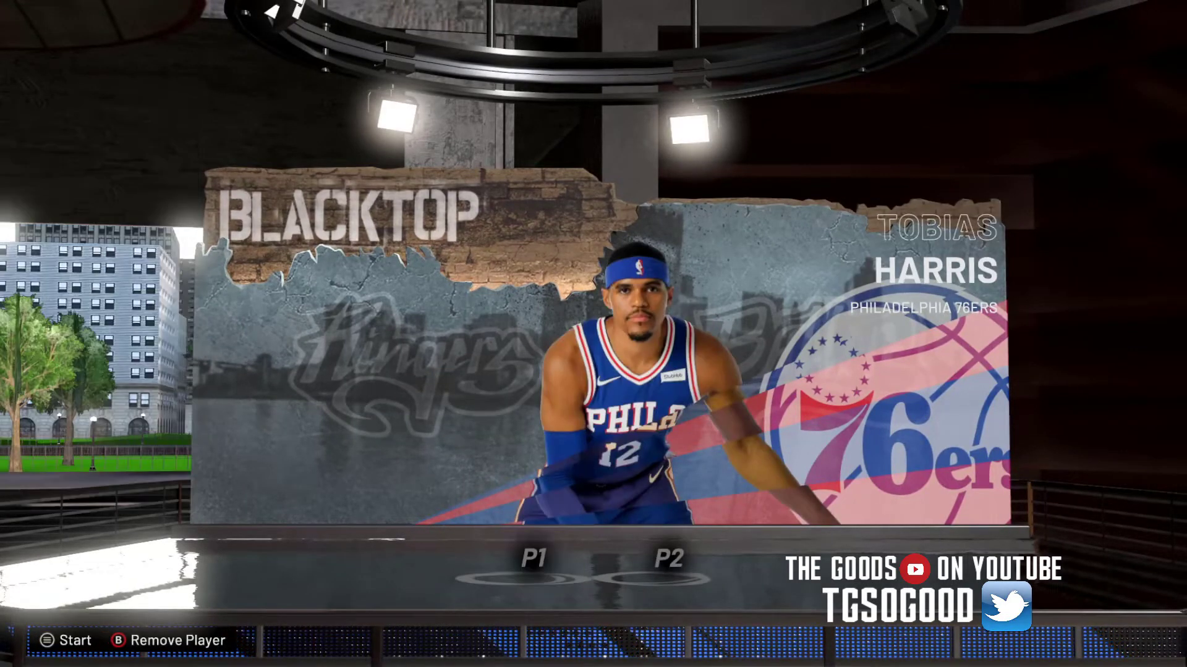
key(Return)
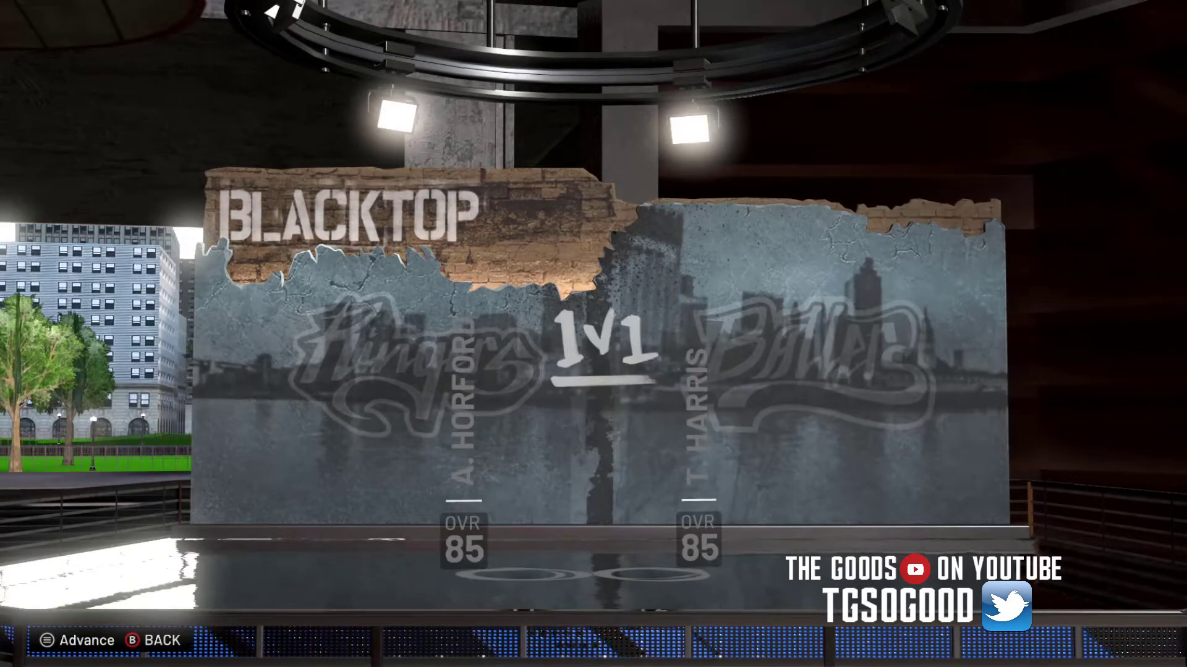
key(Return)
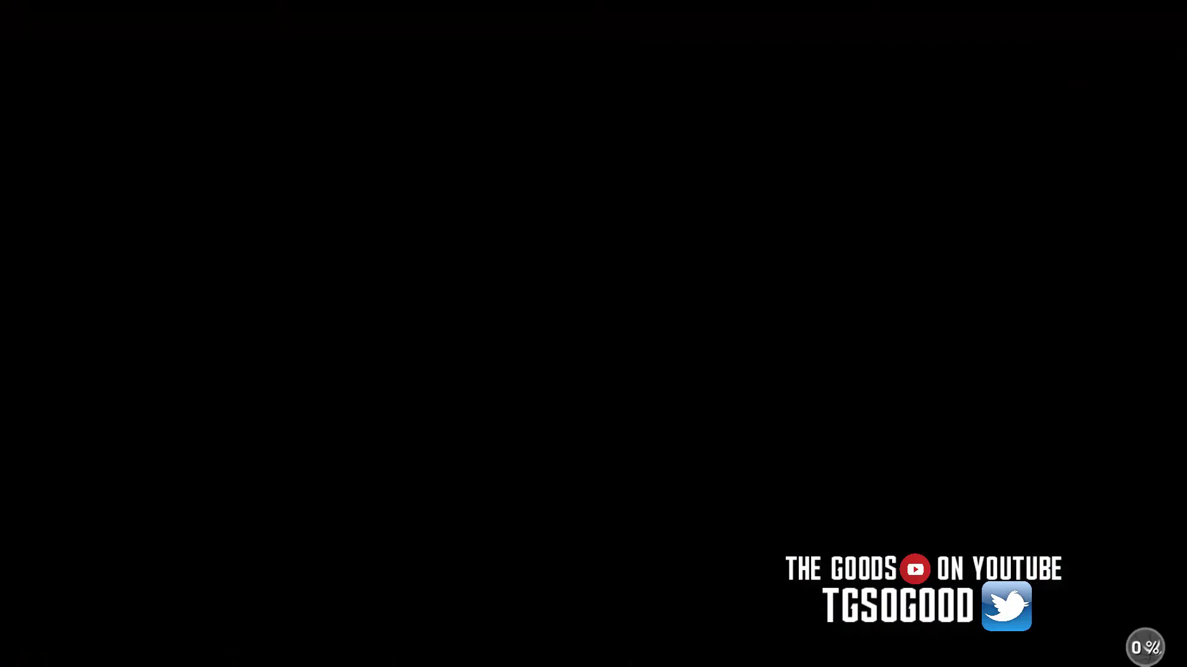